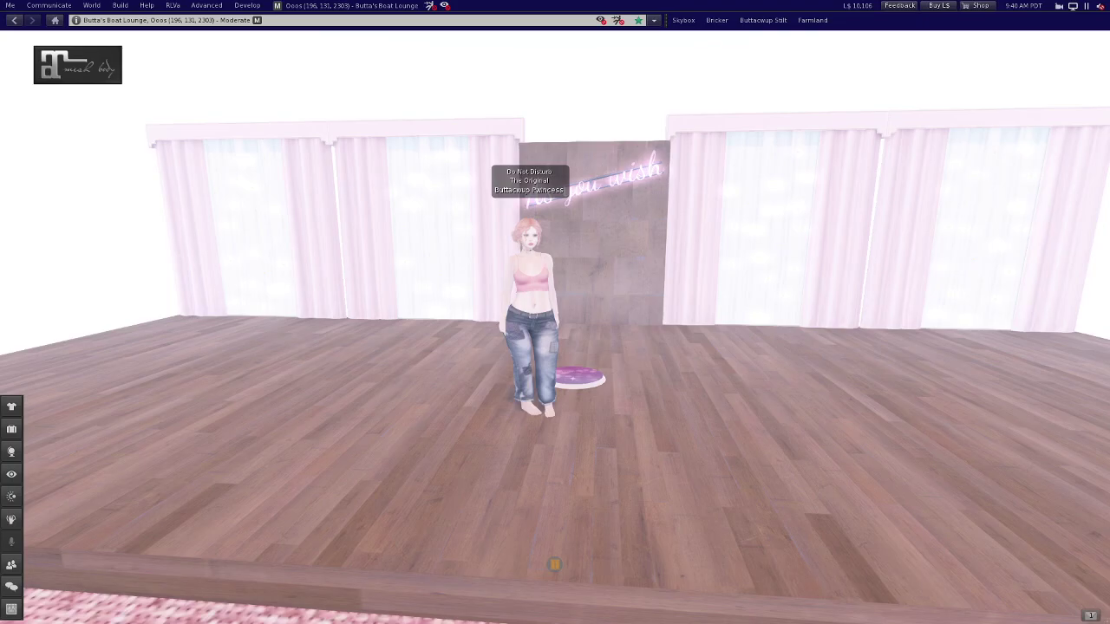
Switch to the Wardrobe web page, open the form for adding items and show all four image slots.
key("alt+Tab")
key("alt+Tab")
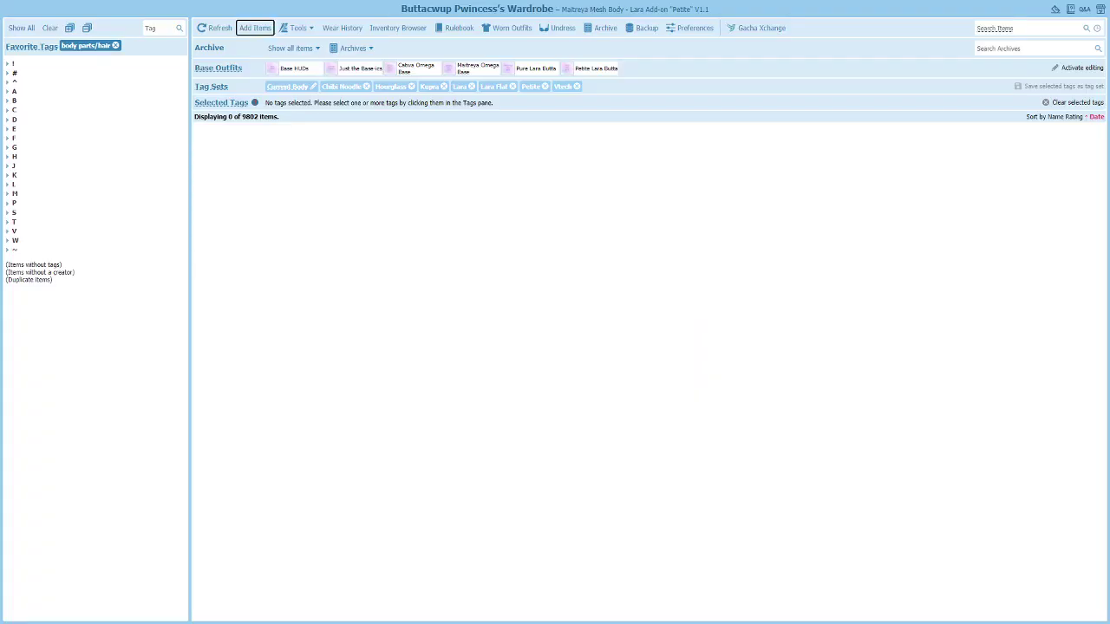
left_click(249, 33)
left_click_drag(513, 67, 473, 61)
left_click(445, 99)
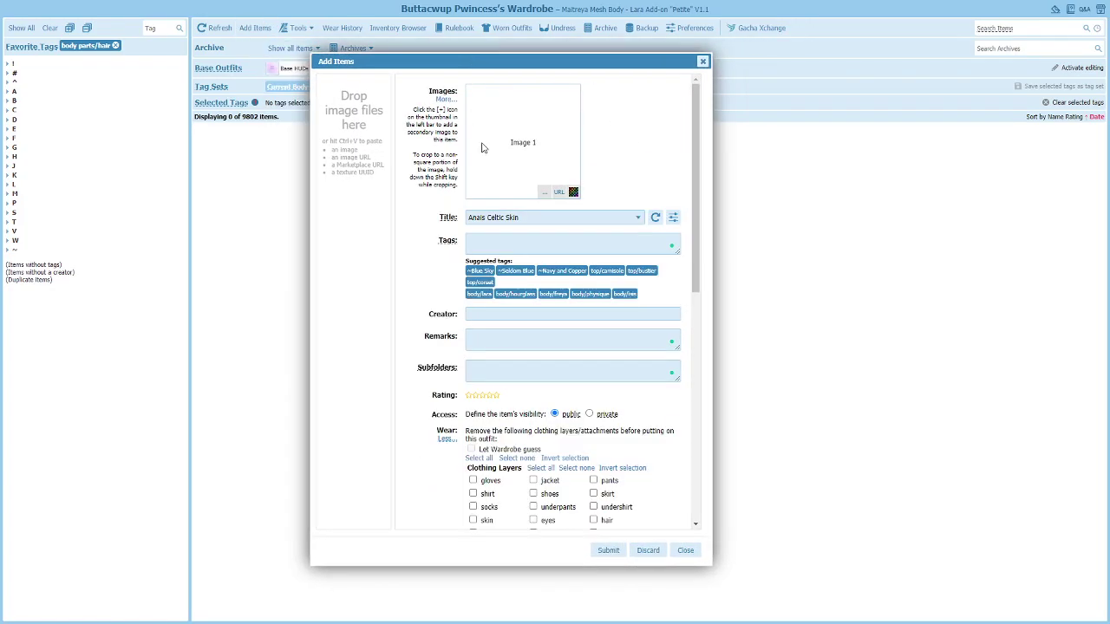
left_click(444, 101)
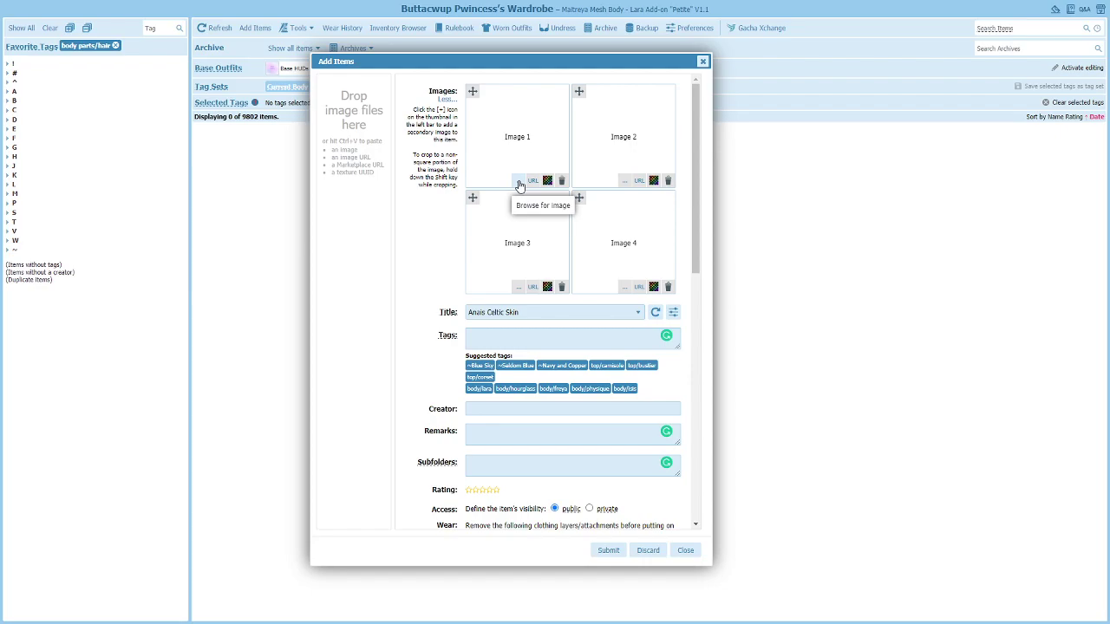
Load the Becky Dress picture from the Demo folder as the item's first image.
left_click(519, 185)
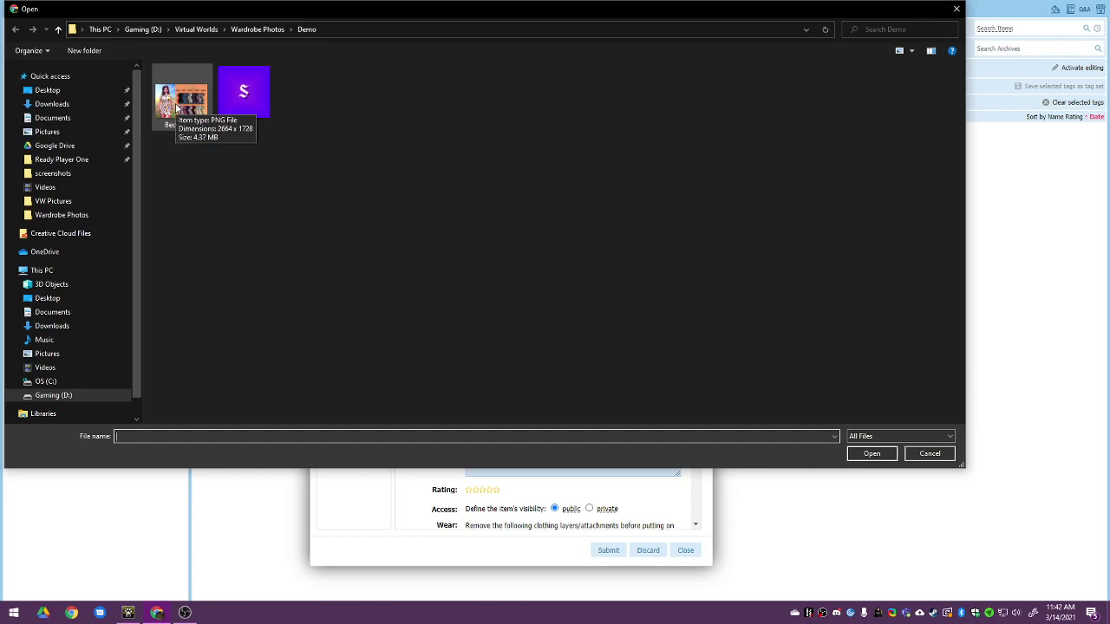
left_click(178, 106)
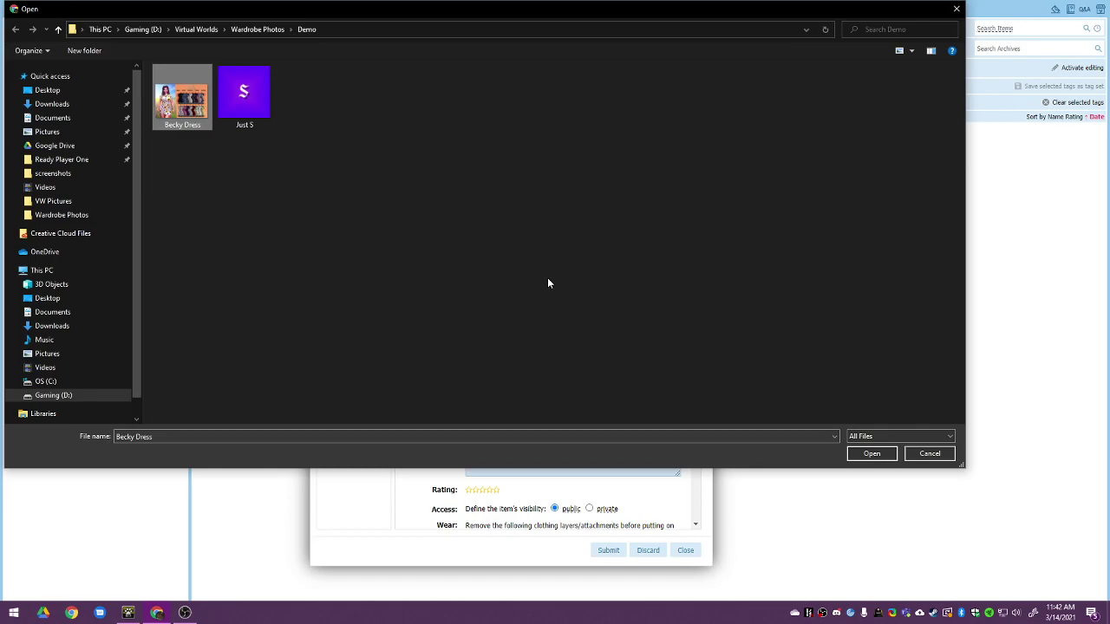
left_click(872, 453)
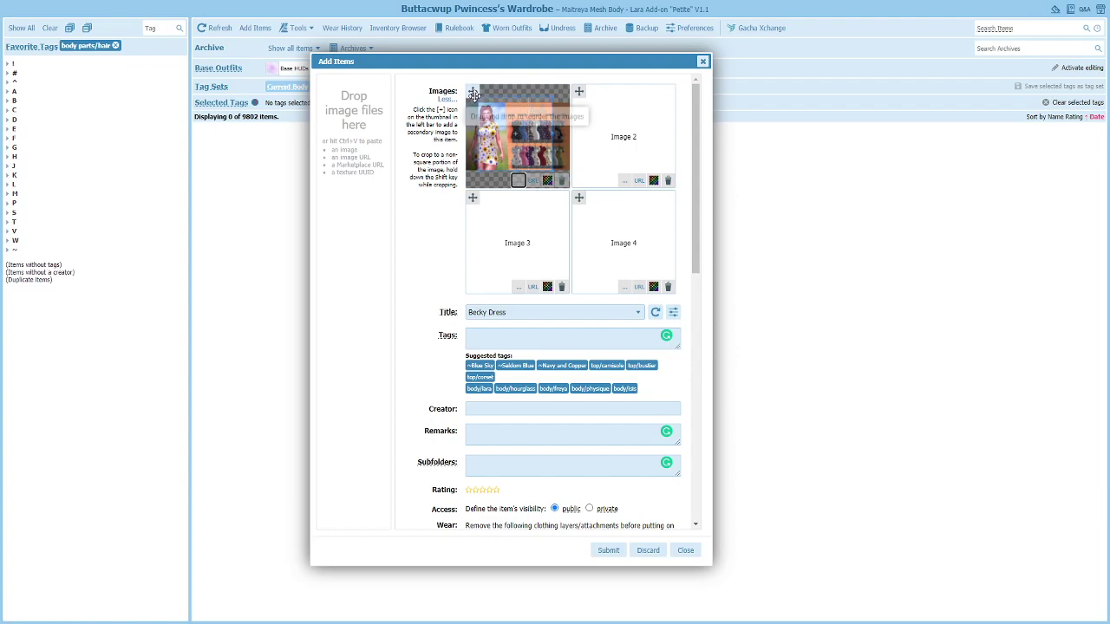
Try cropping the first image to the area showing the dress color options.
mouse_move(466, 96)
left_mouse_down()
mouse_move(462, 87)
mouse_move(564, 182)
left_mouse_up()
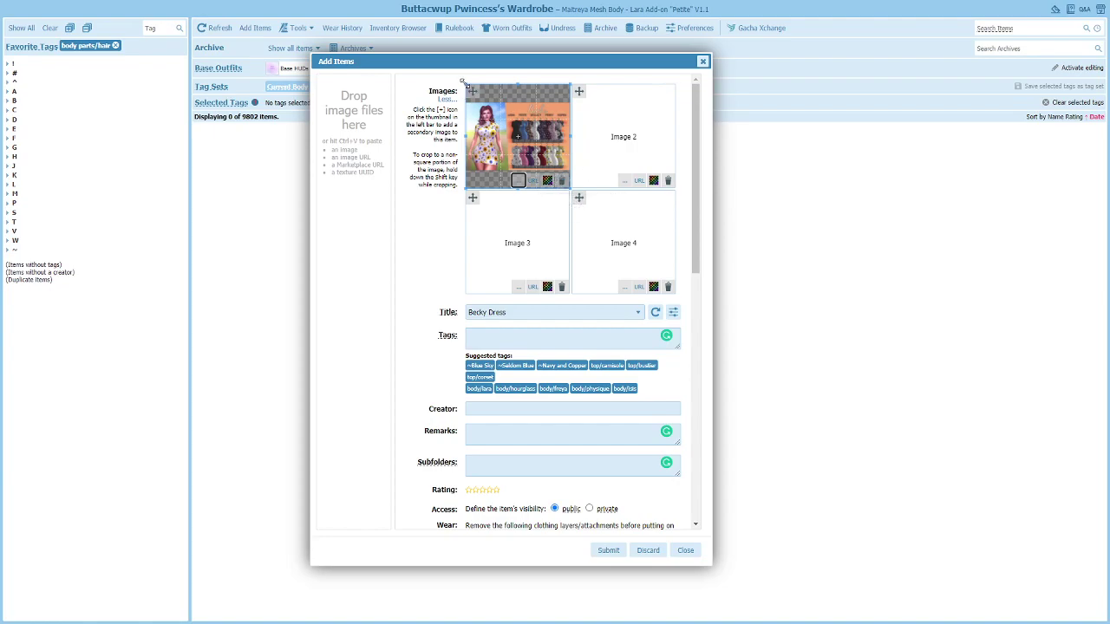
left_click_drag(463, 82, 491, 107)
left_click_drag(535, 137, 534, 128)
left_click_drag(491, 94, 535, 130)
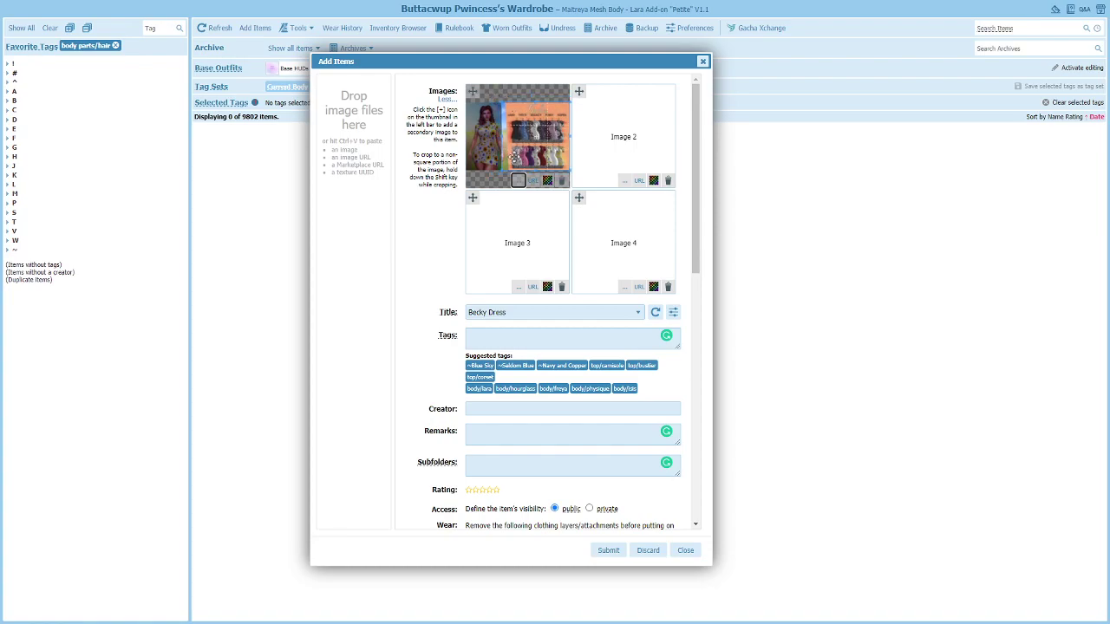
left_click_drag(507, 169, 506, 171)
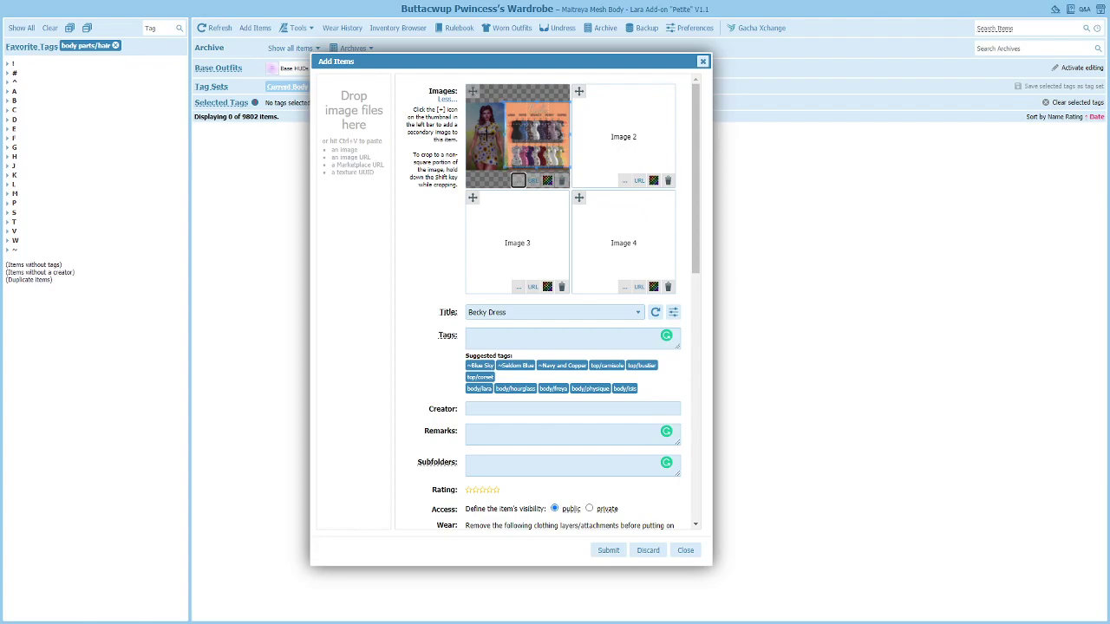
left_click_drag(541, 133, 541, 136)
left_click_drag(537, 126, 538, 141)
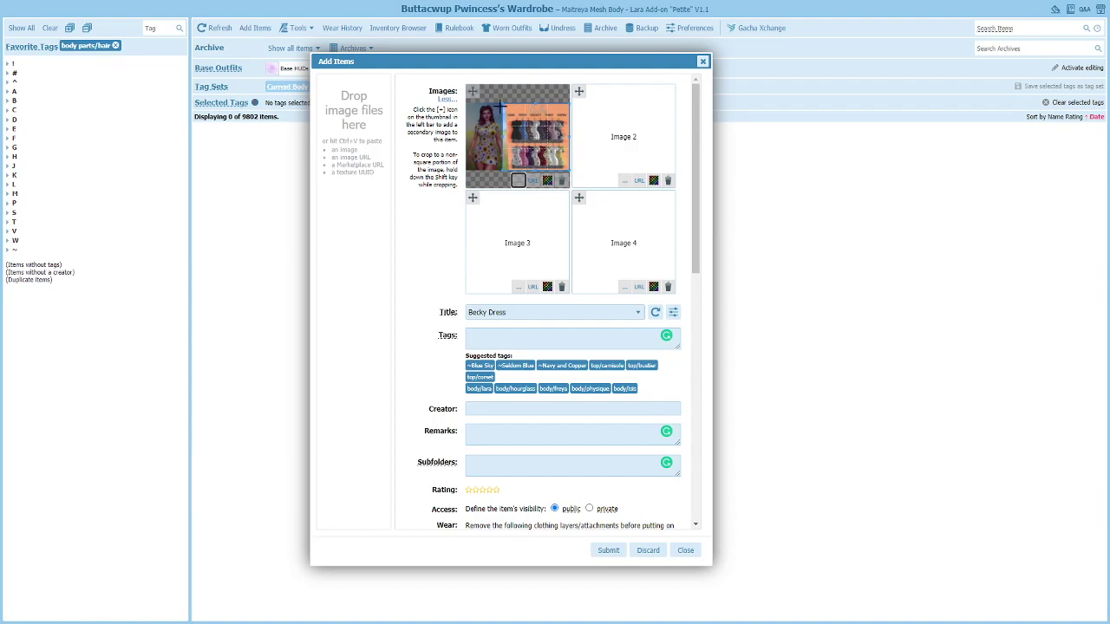
mouse_move(501, 106)
left_mouse_down()
mouse_move(473, 90)
mouse_move(500, 108)
left_mouse_up()
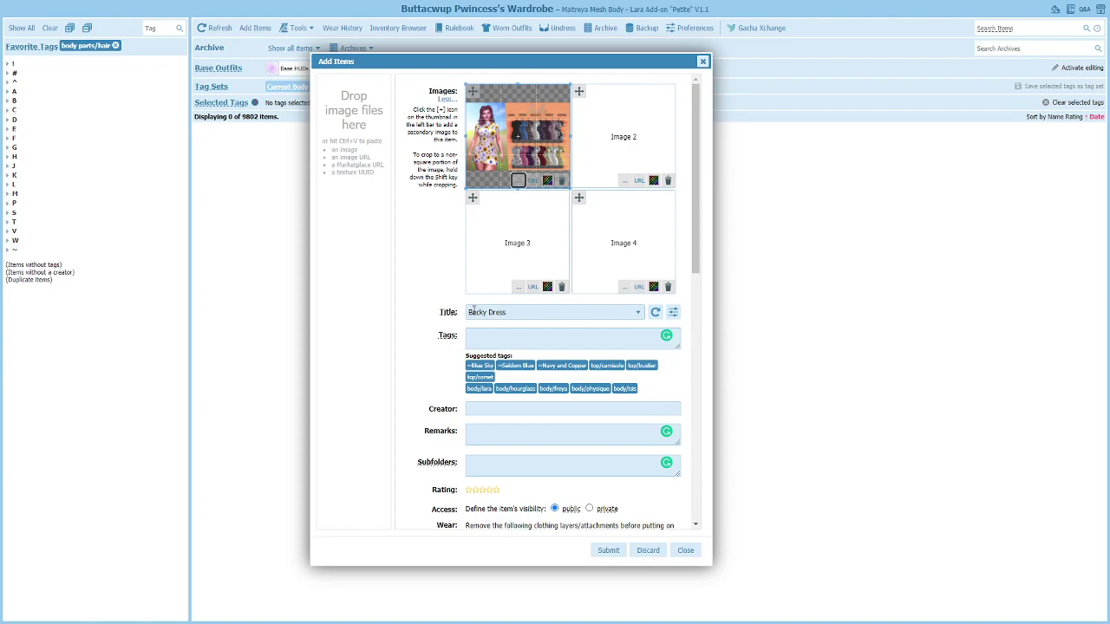
Set !!Working as the base folder for new items, reload its folder names and list them for the title.
left_click(674, 315)
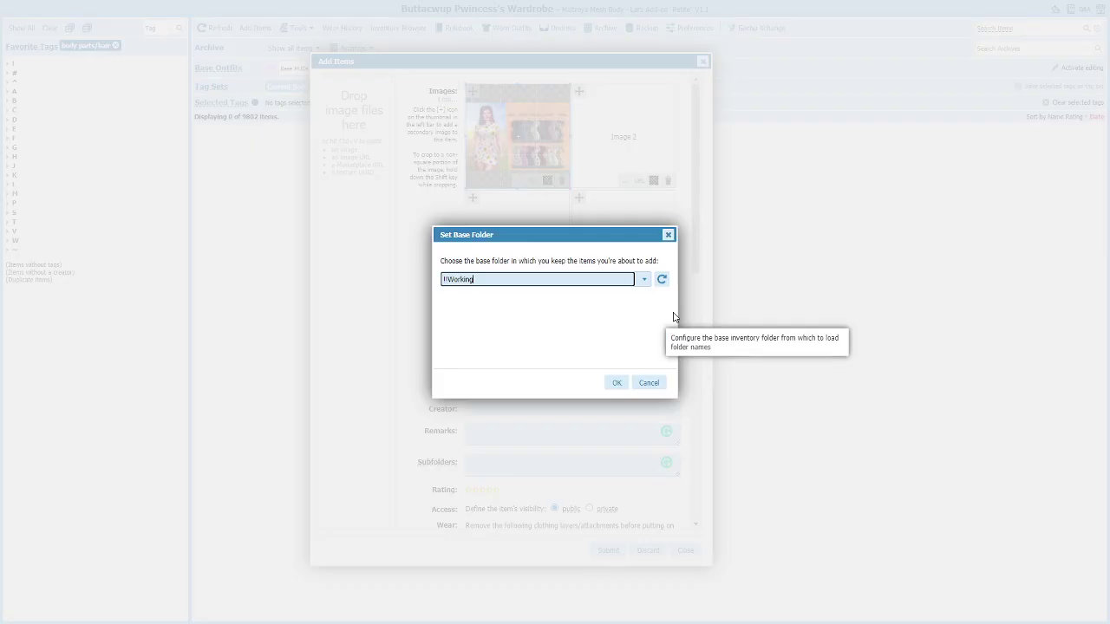
left_click(644, 279)
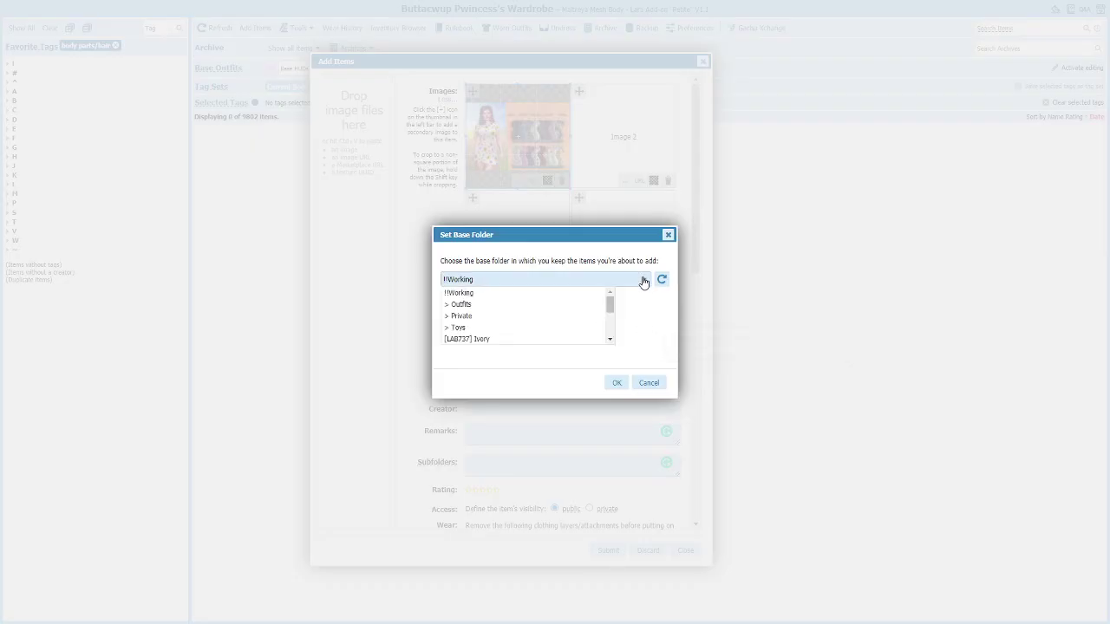
mouse_move(610, 302)
left_mouse_down()
mouse_move(619, 339)
mouse_move(610, 305)
left_mouse_up()
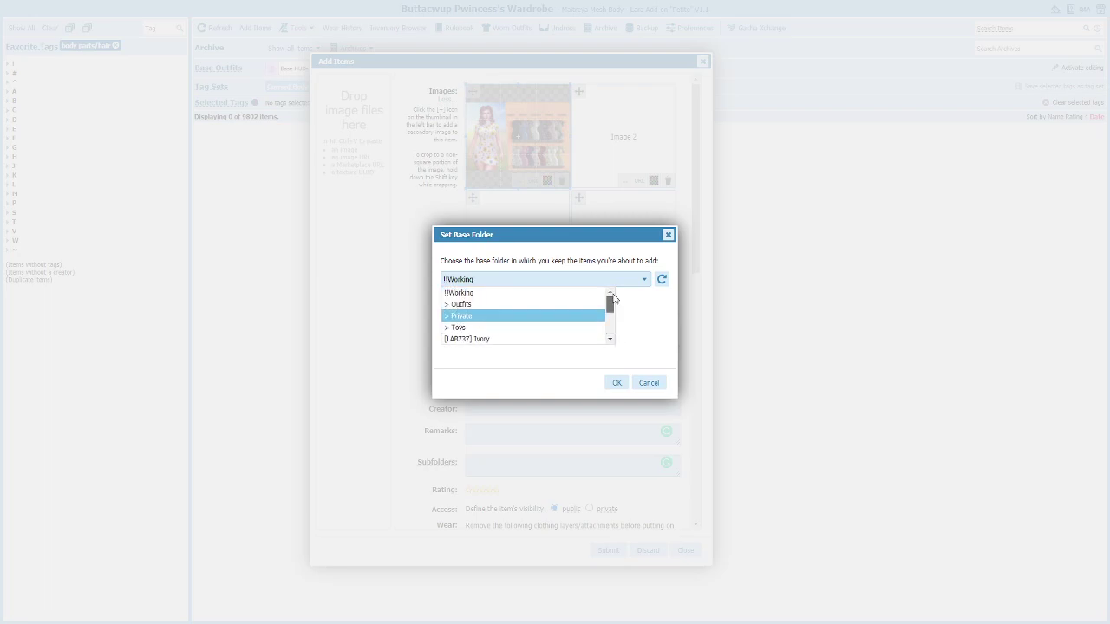
left_click(459, 294)
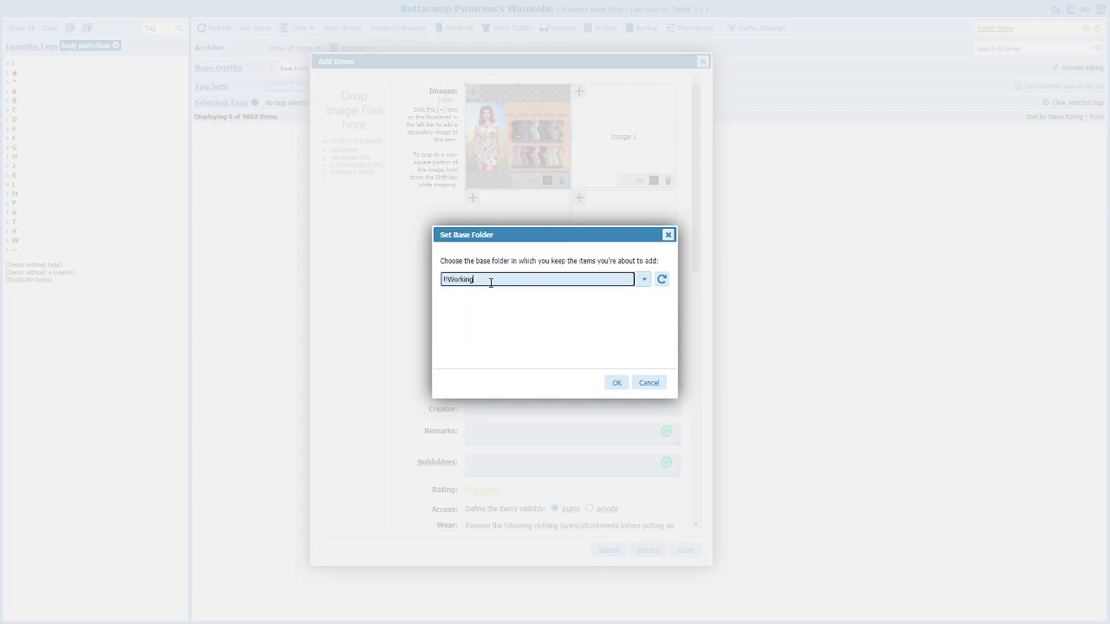
left_click(617, 382)
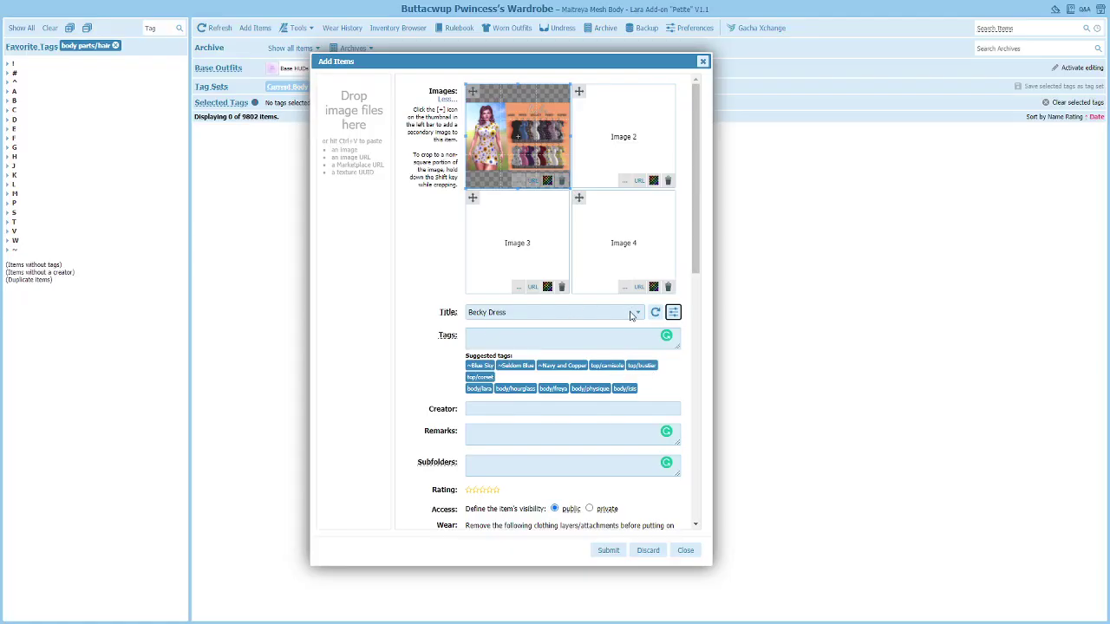
left_click(655, 314)
left_click(639, 314)
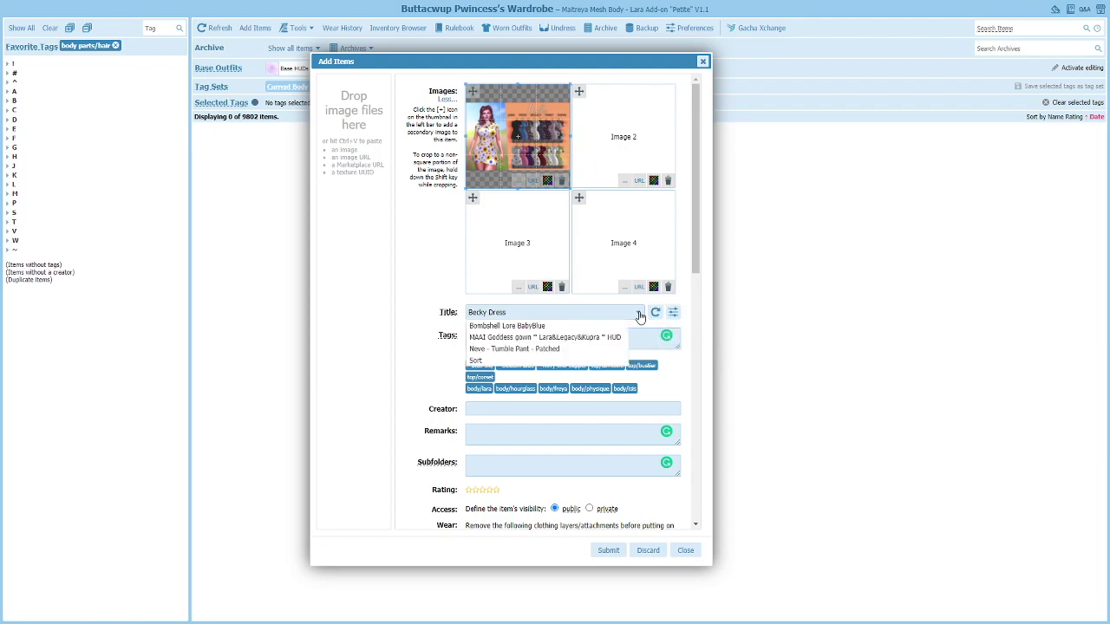
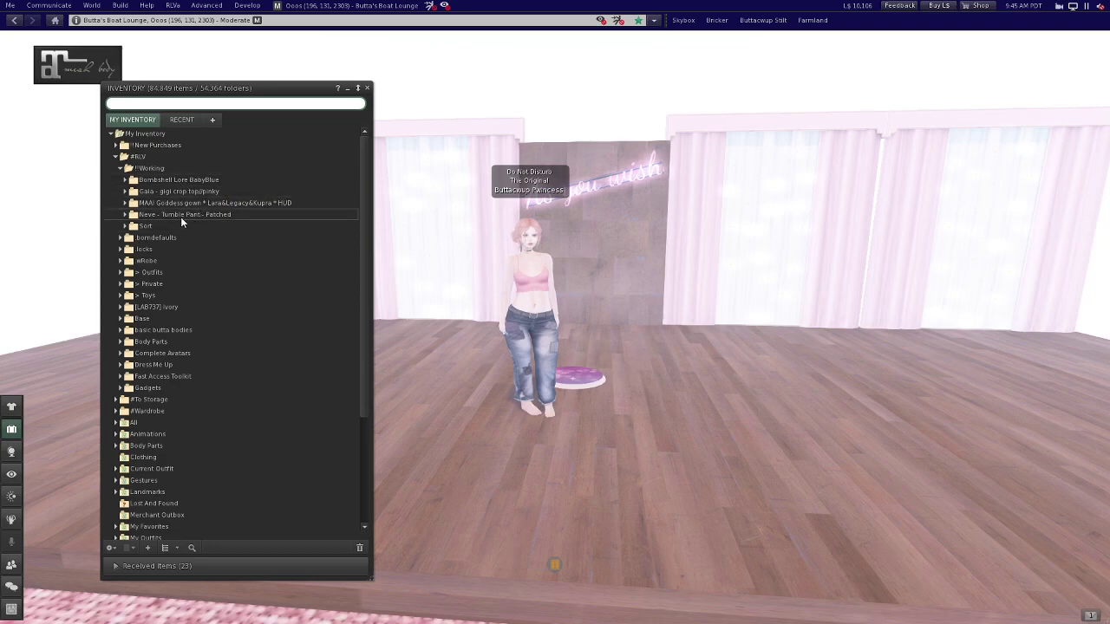
In the Second Life viewer's inventory, rename the Gaia crop top folder under !!Working to "Gaia - gigi crop top pinky".
mouse_move(182, 222)
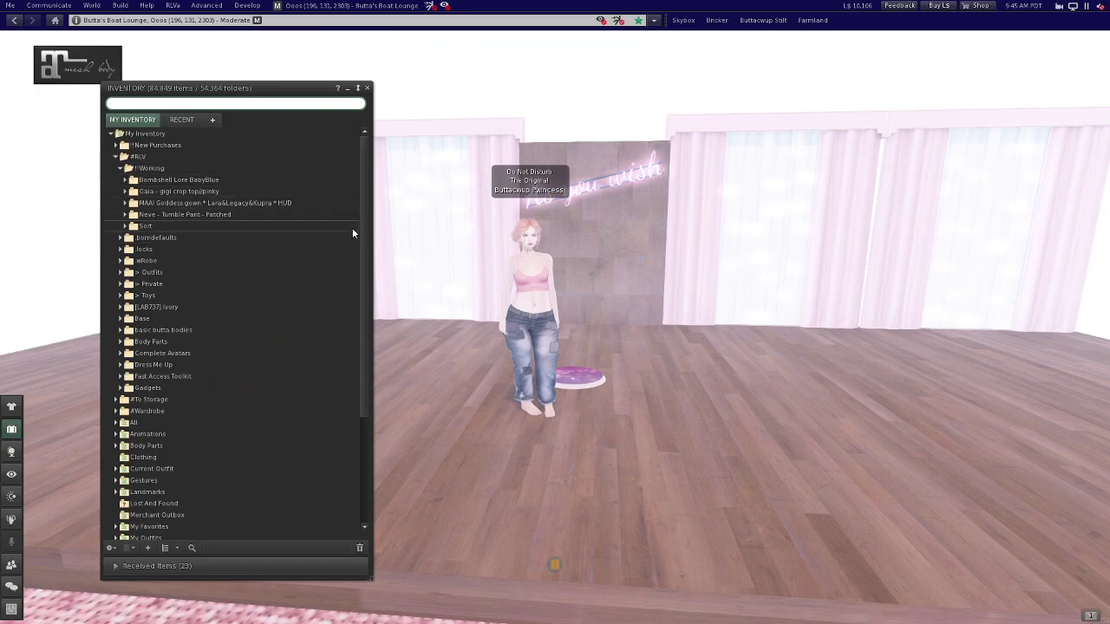
left_click(179, 191)
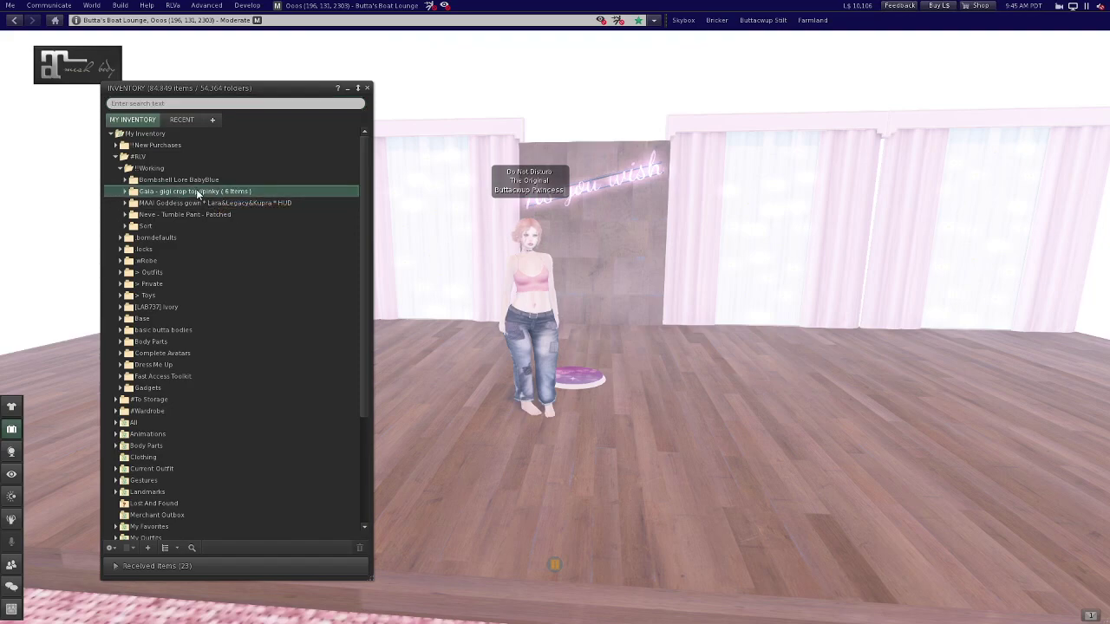
left_click(198, 192)
left_click(199, 191)
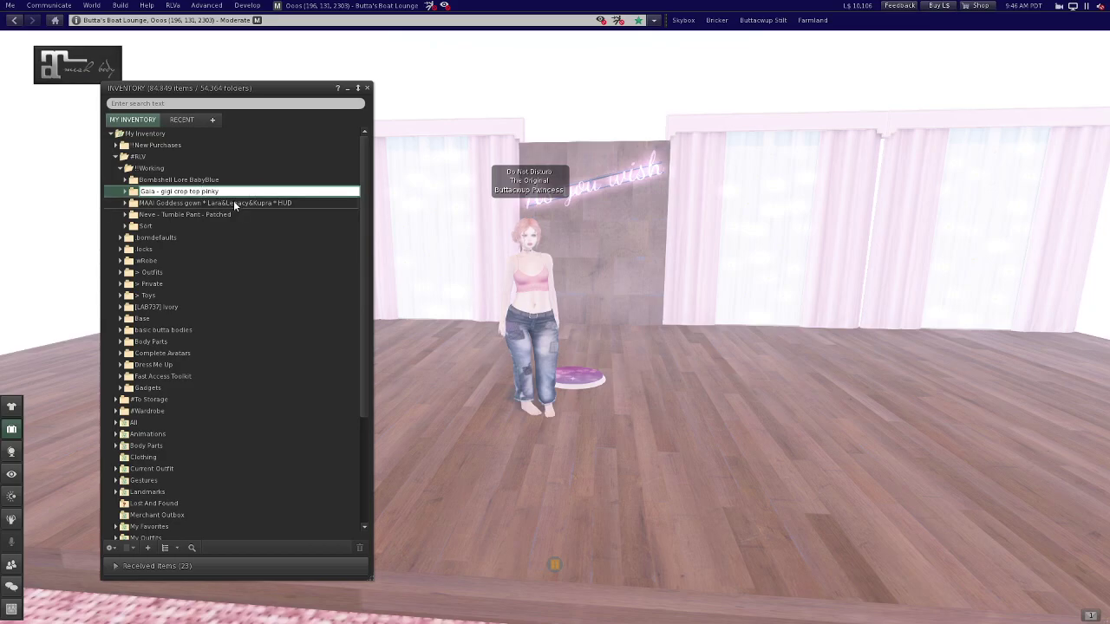
key("Return")
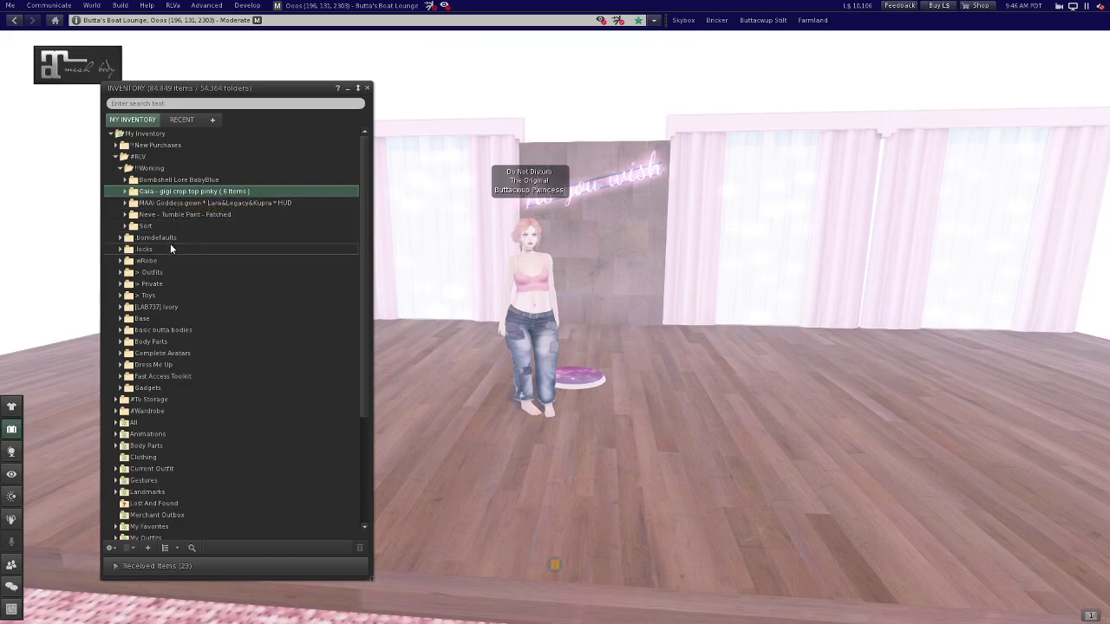
Switch back to the Wardrobe form, reload the folder names and set the title to "Gaia - gigi crop top pinky".
key("alt+Tab")
left_click(634, 314)
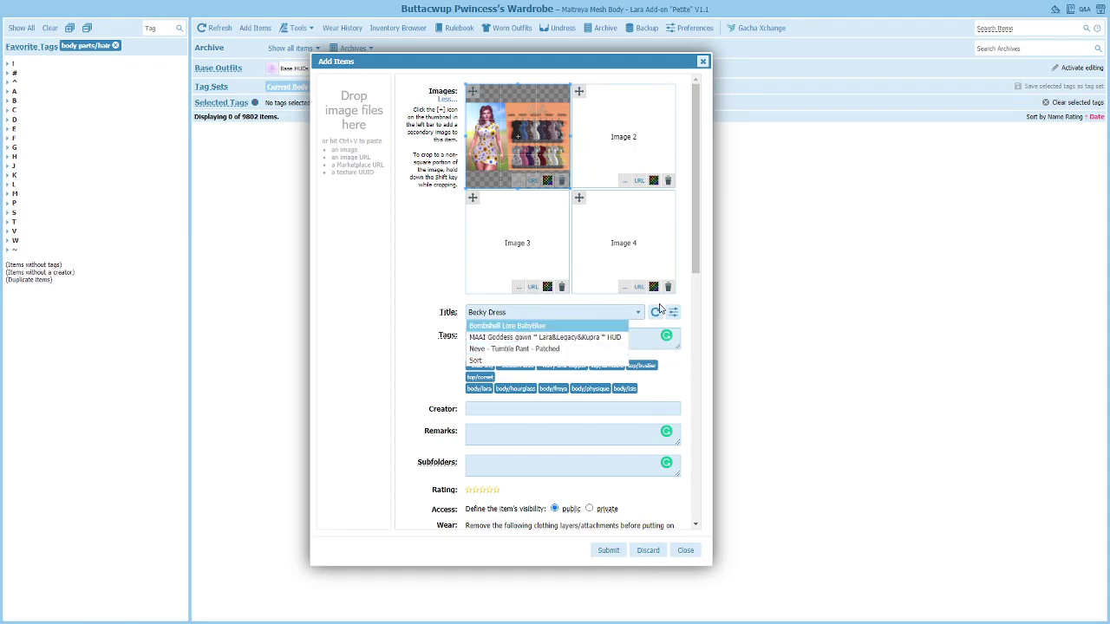
left_click(640, 315)
left_click(639, 315)
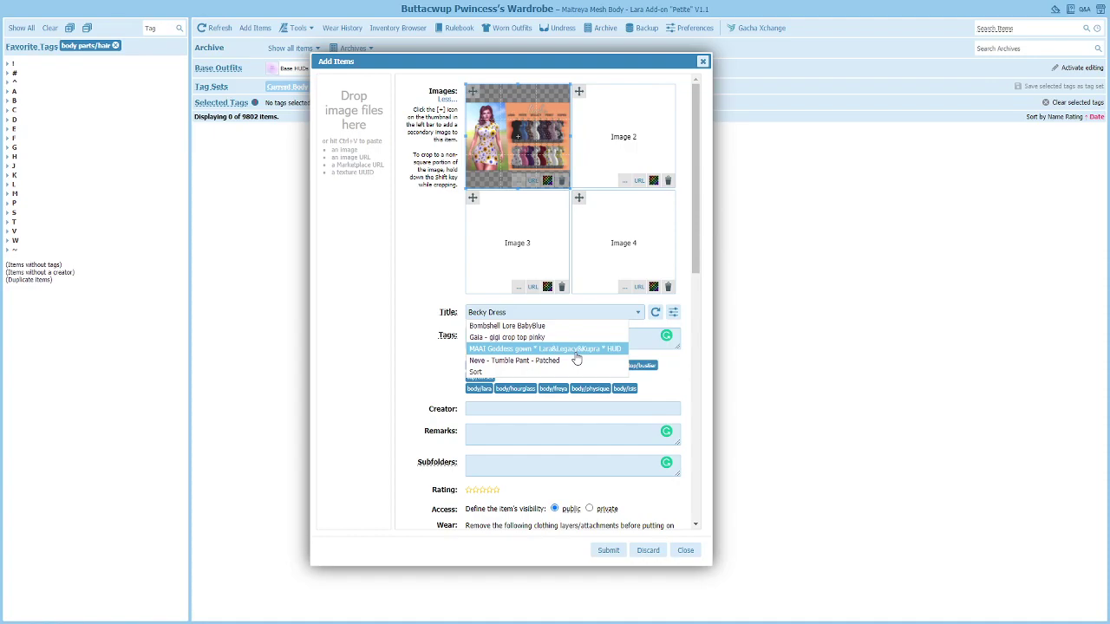
left_click(637, 315)
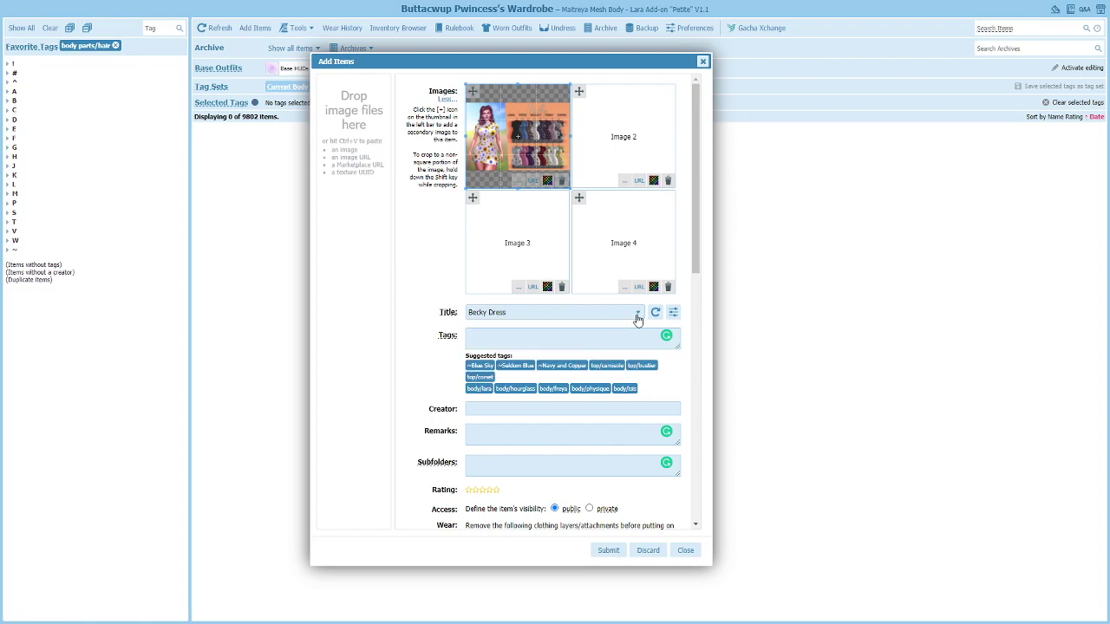
left_click(638, 317)
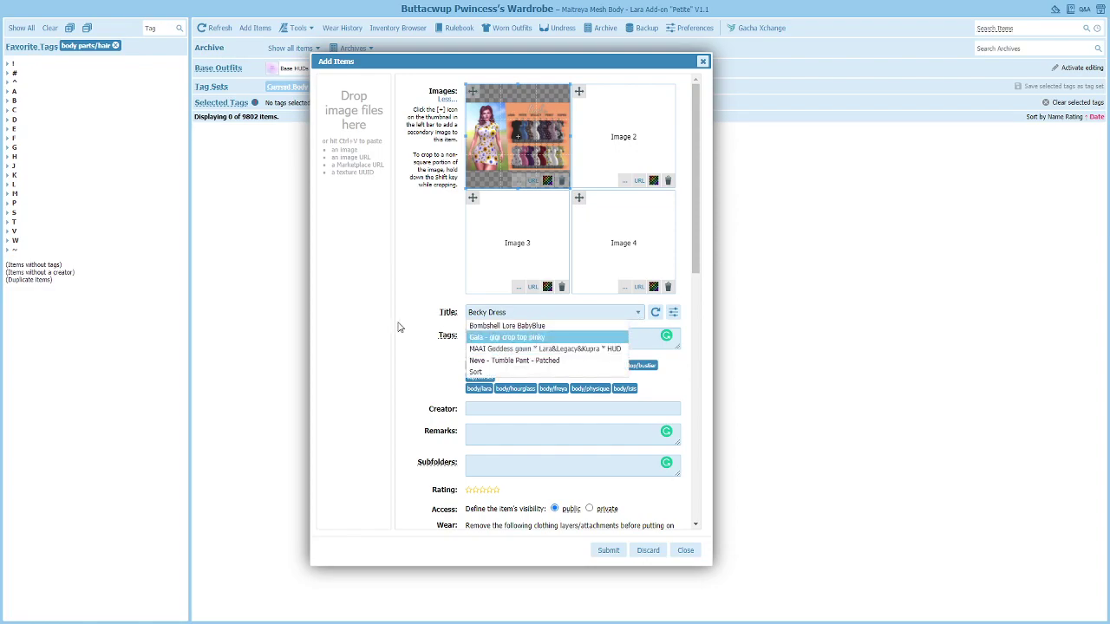
left_click(518, 337)
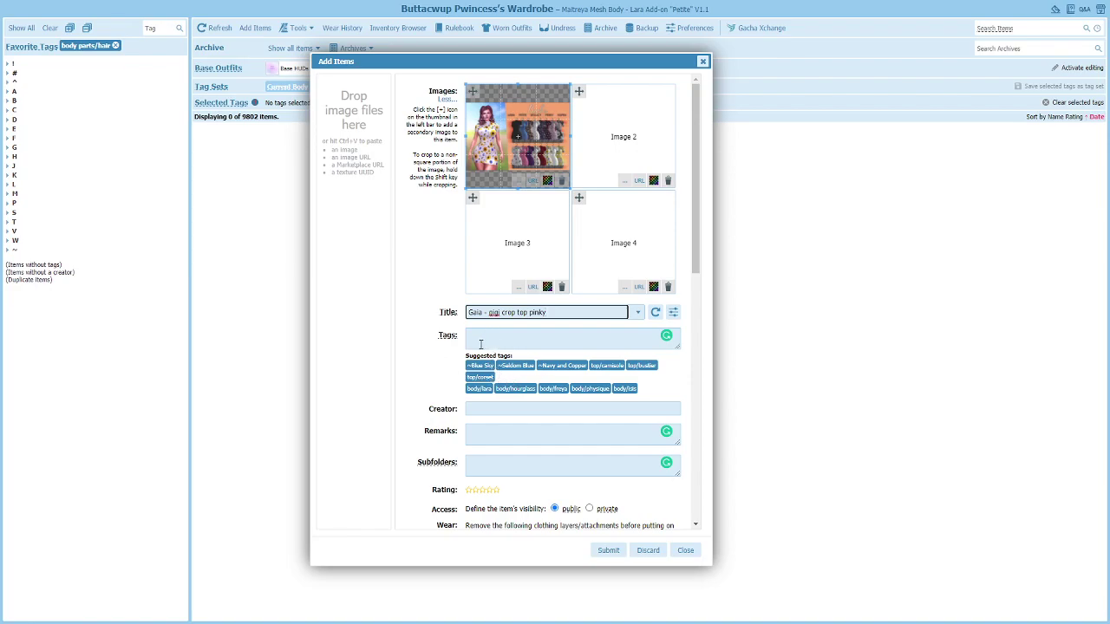
Look up Gaia as the item's creator and choose the suggested GAIA store entry.
left_click(491, 409)
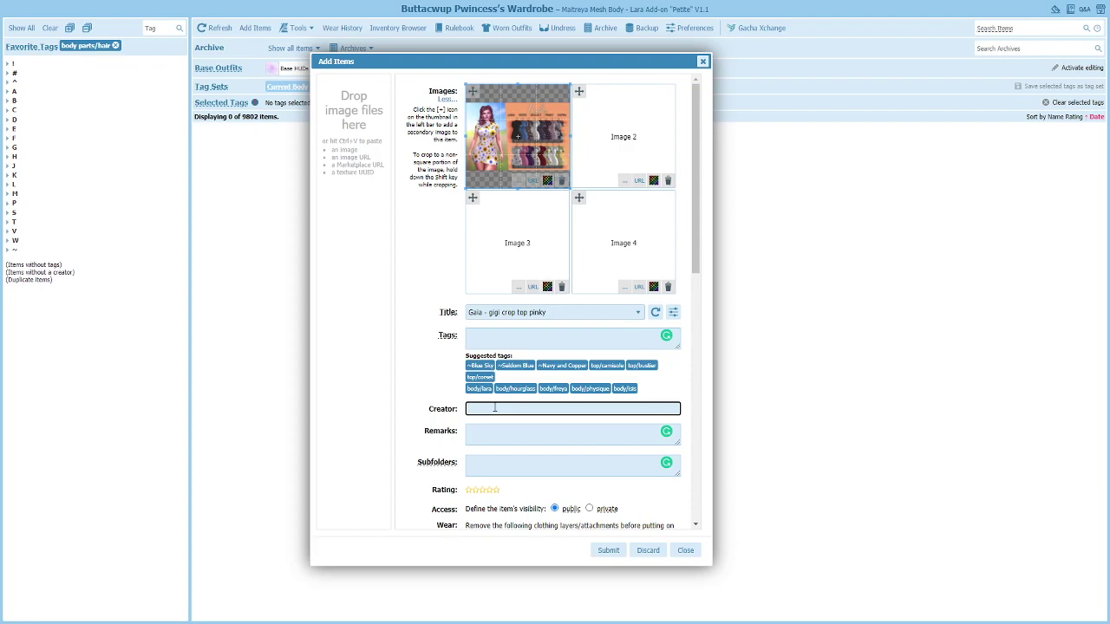
type("Gaia")
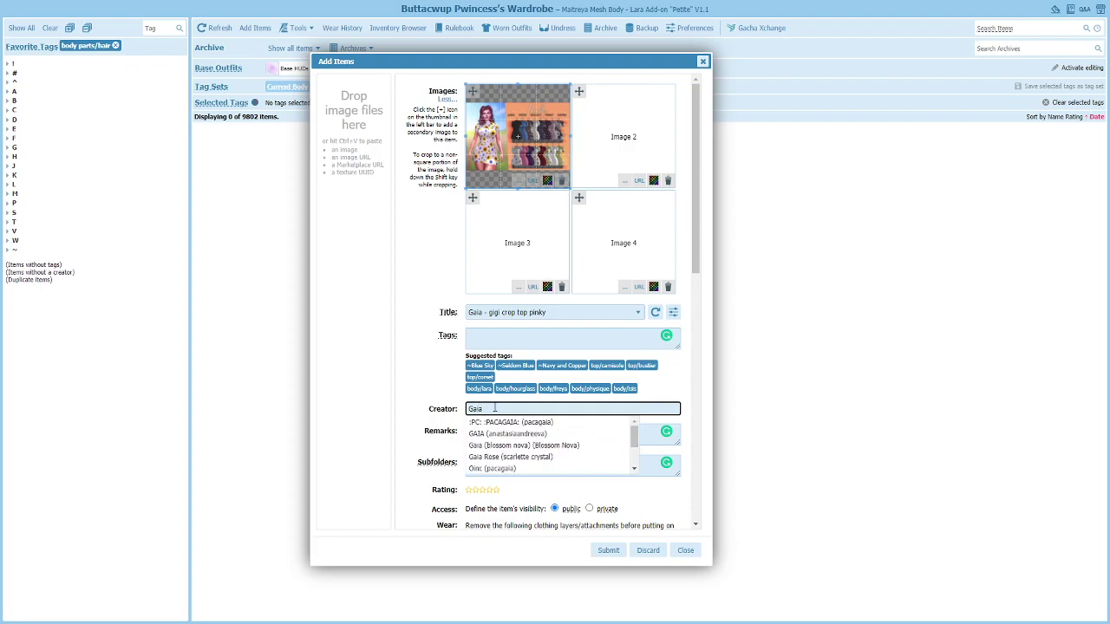
left_click(500, 442)
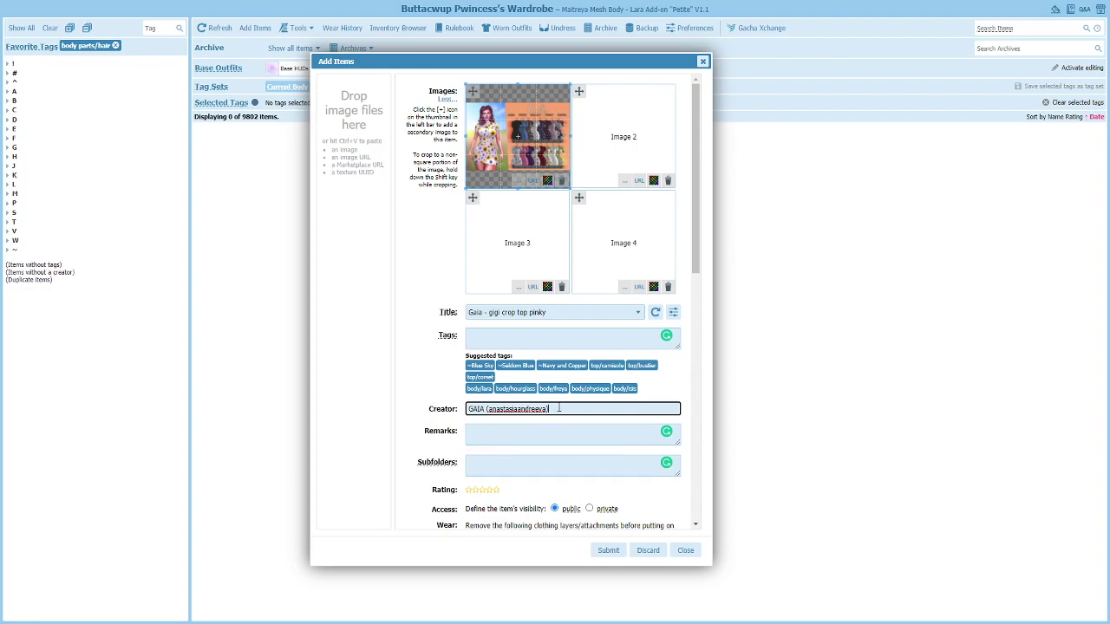
Replace the item's creator by looking up Blueberry and choosing the suggested entry for Blueberry alone.
left_click_drag(569, 410, 413, 411)
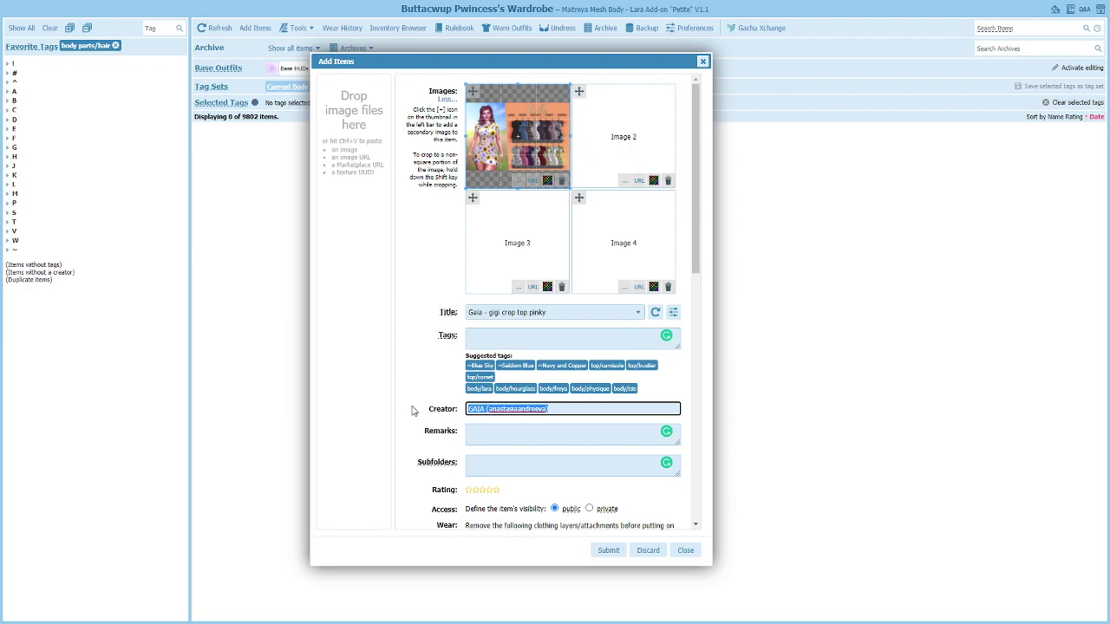
type("Blueb")
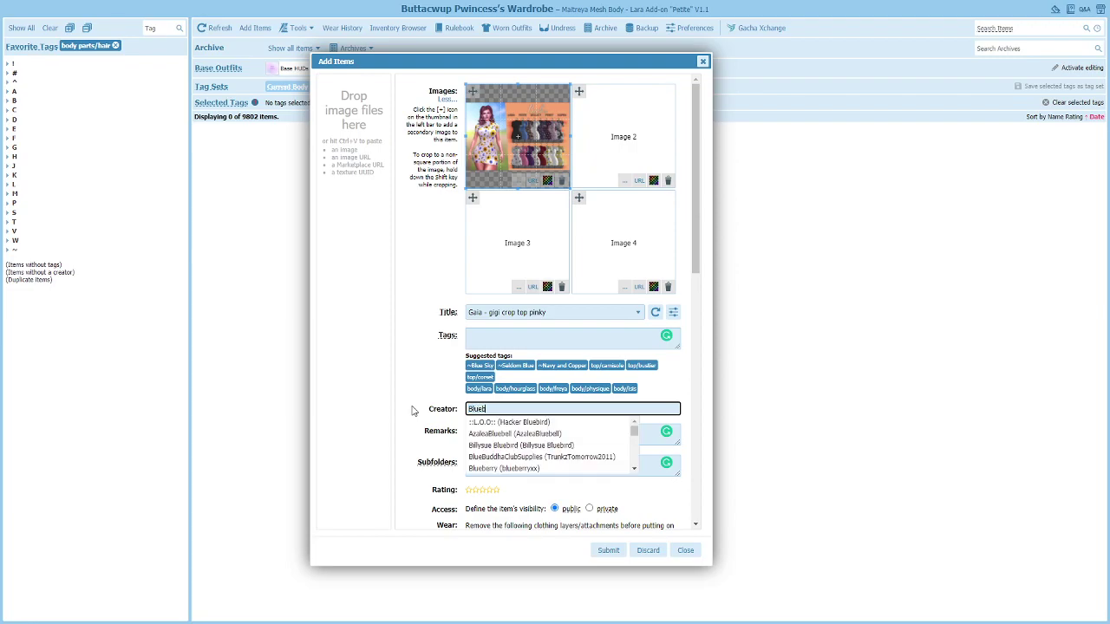
type("erry")
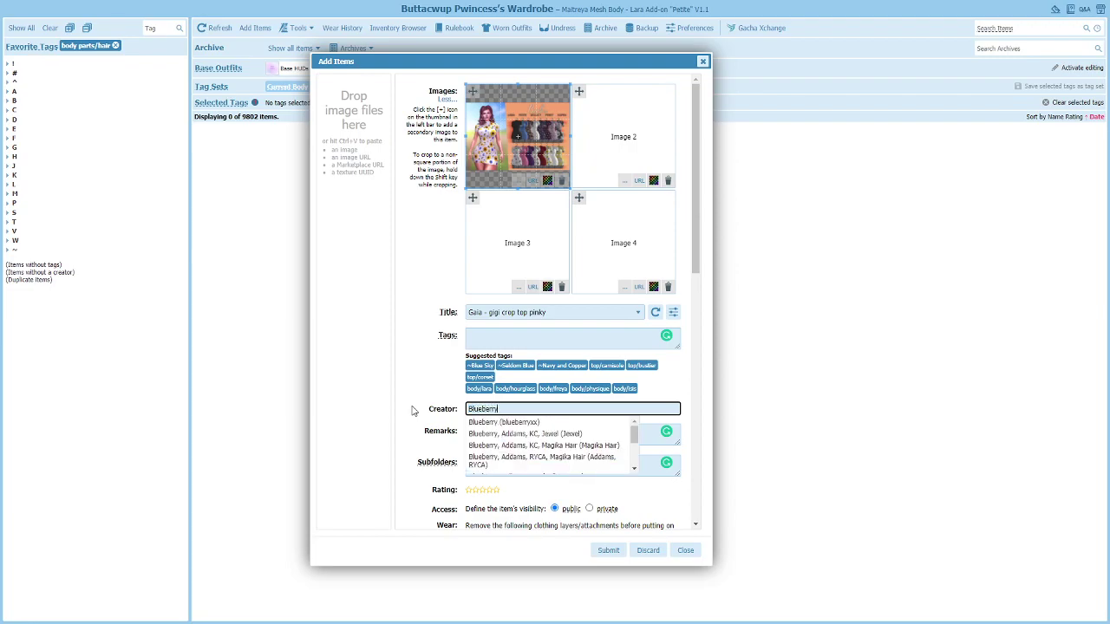
scroll(579, 444, "down", 3)
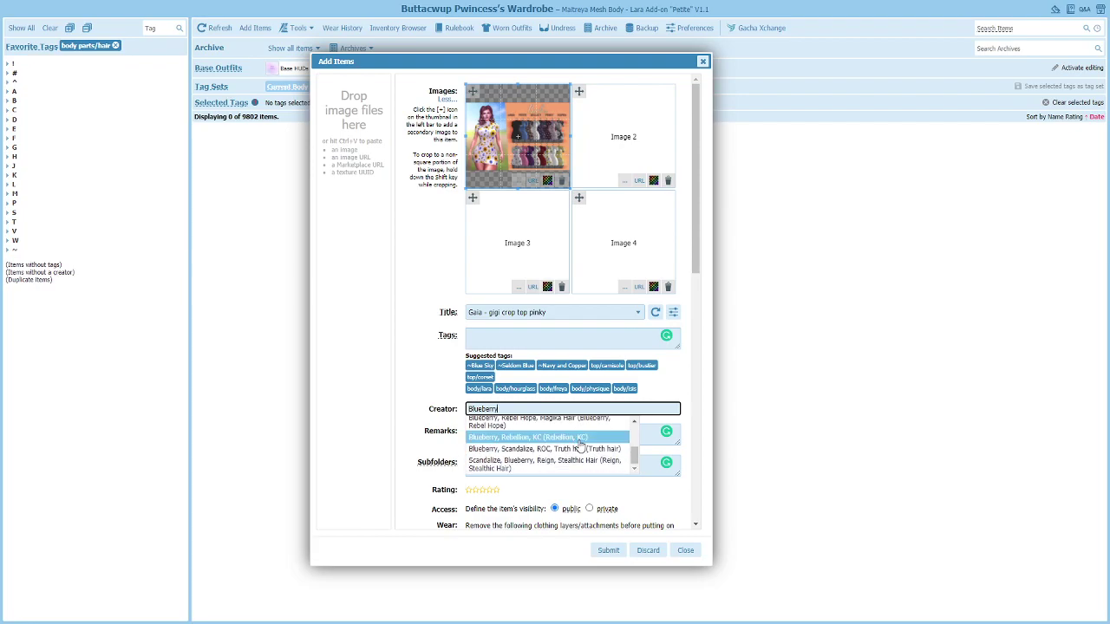
scroll(555, 464, "up", 5)
scroll(555, 464, "down", 3)
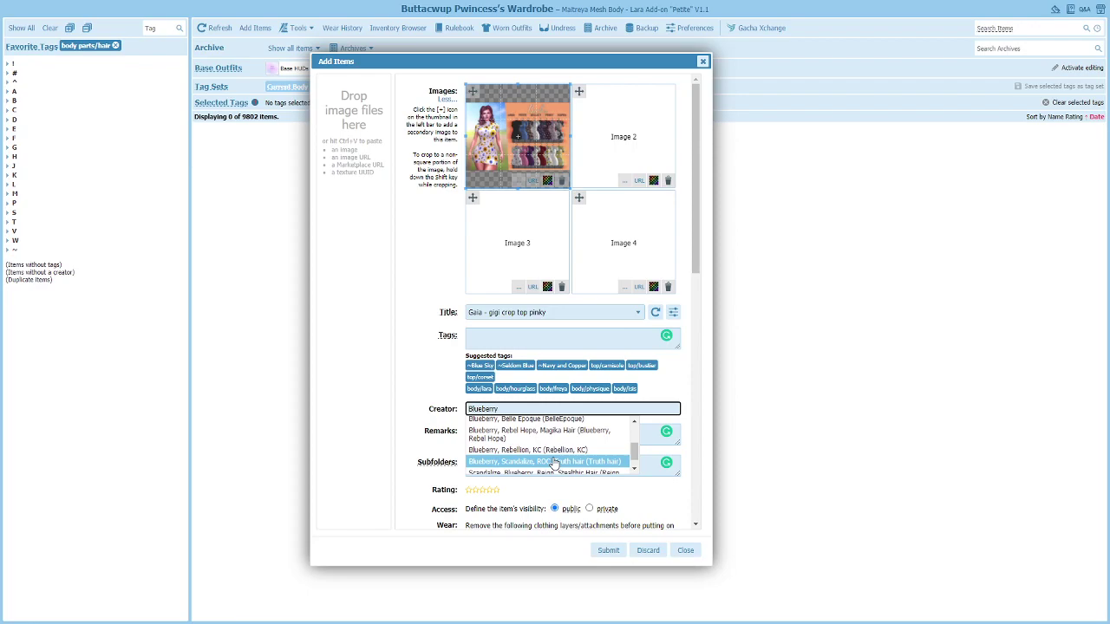
scroll(555, 465, "up", 3)
left_click(529, 422)
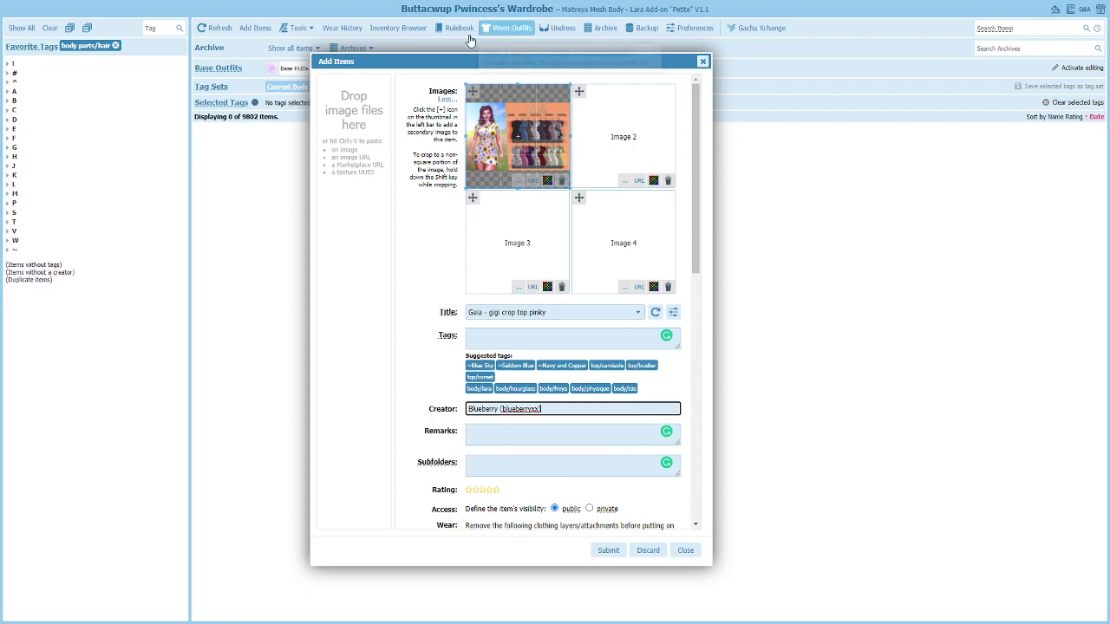
Move the Add Items dialog aside, view the brand list in the SL Brand Directory and close the directory.
left_click_drag(481, 63, 528, 63)
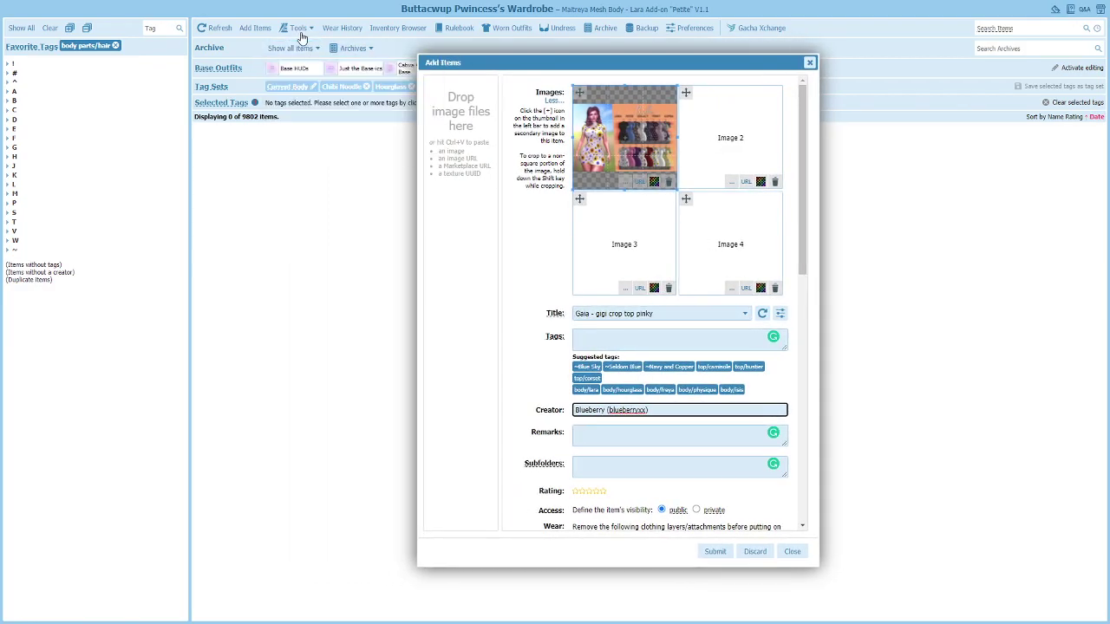
mouse_move(298, 28)
left_click(321, 197)
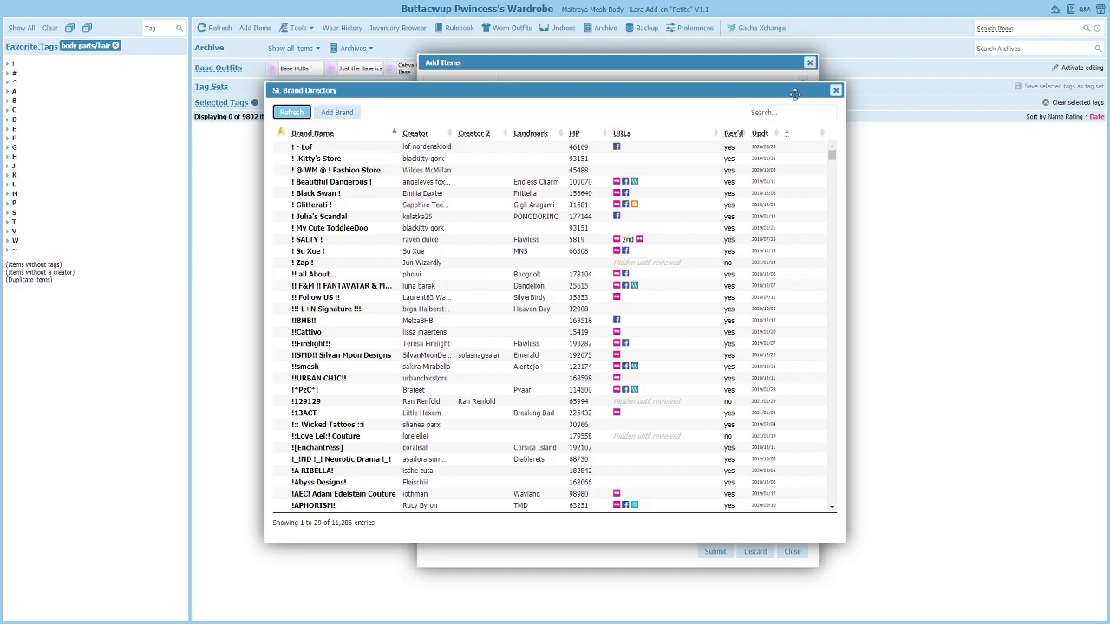
left_click(835, 90)
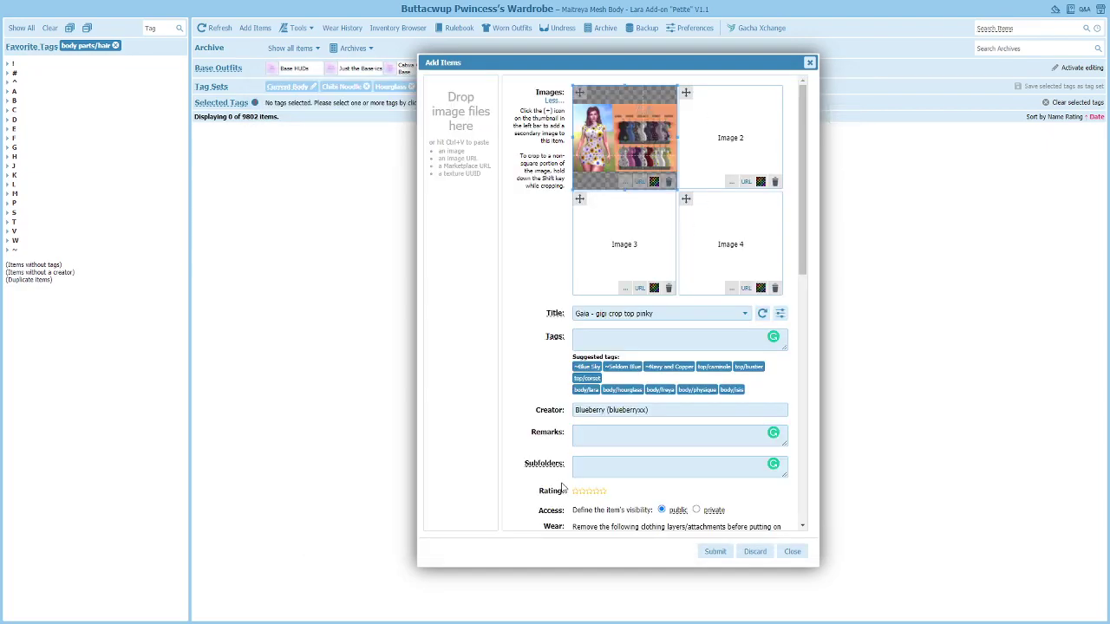
Switch to the Second Life viewer and create a subfolder named "Petite" inside the "Gaia - gigi crop top pinky" inventory folder.
left_click(621, 442)
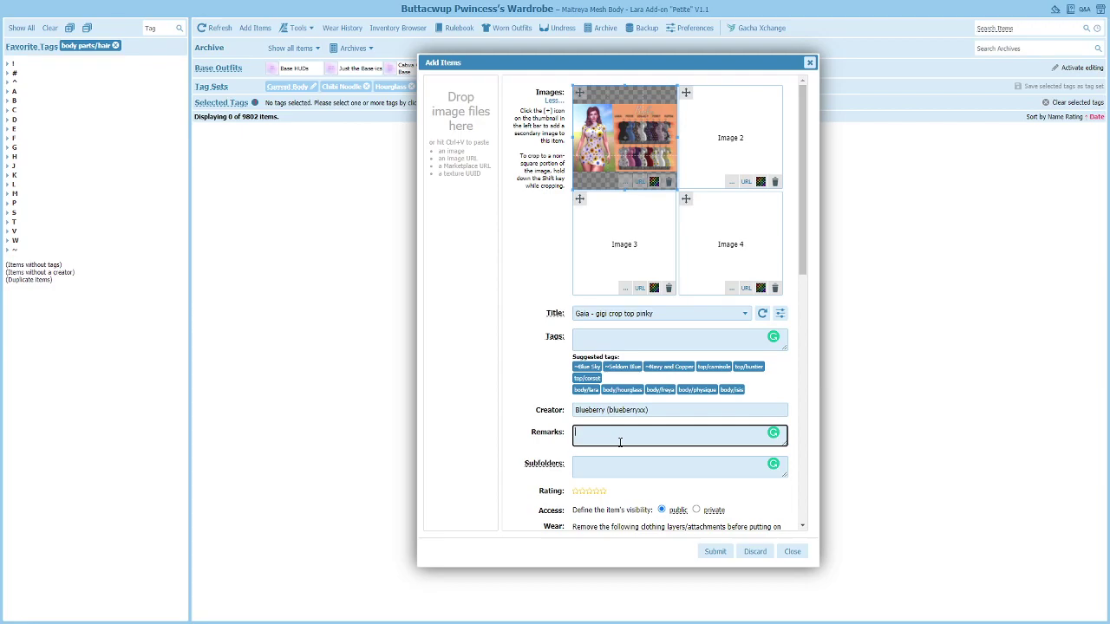
left_click(610, 472)
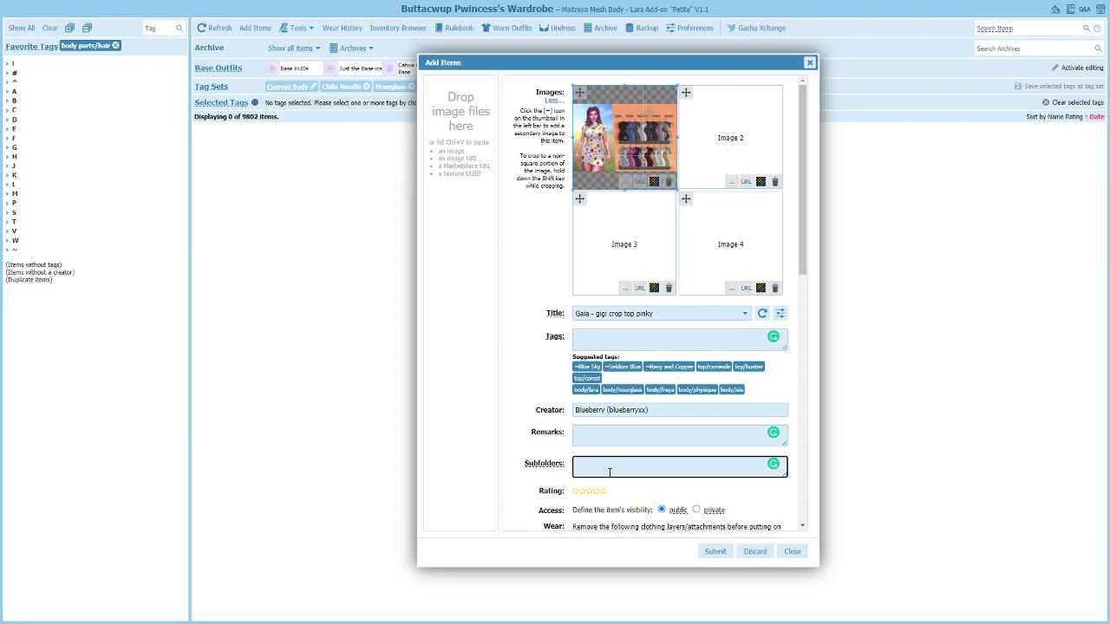
key("alt+Tab")
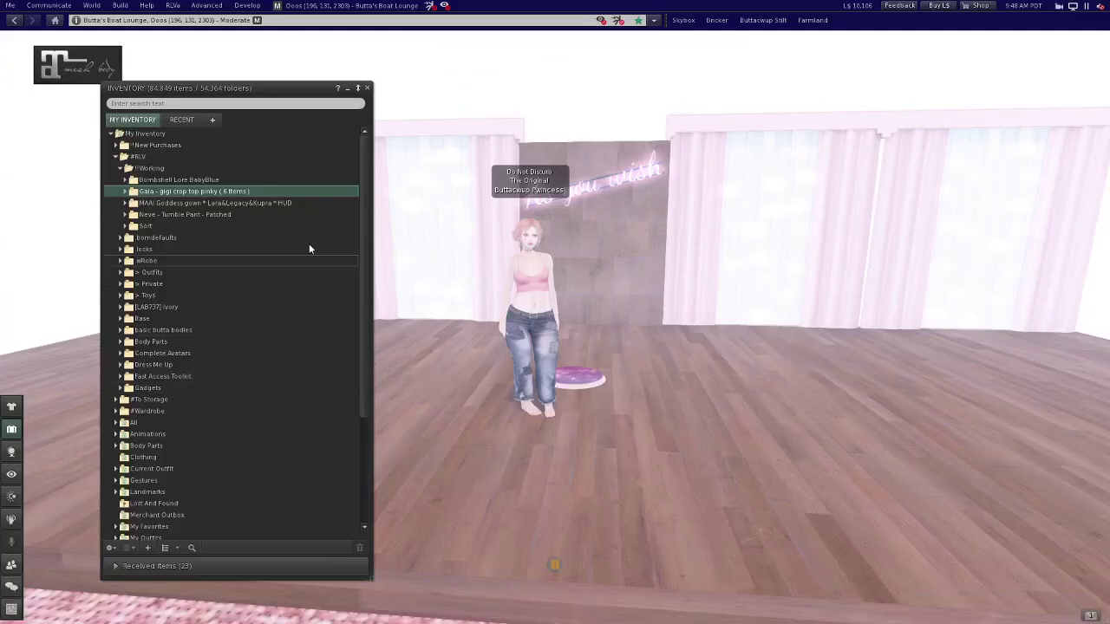
left_click(125, 191)
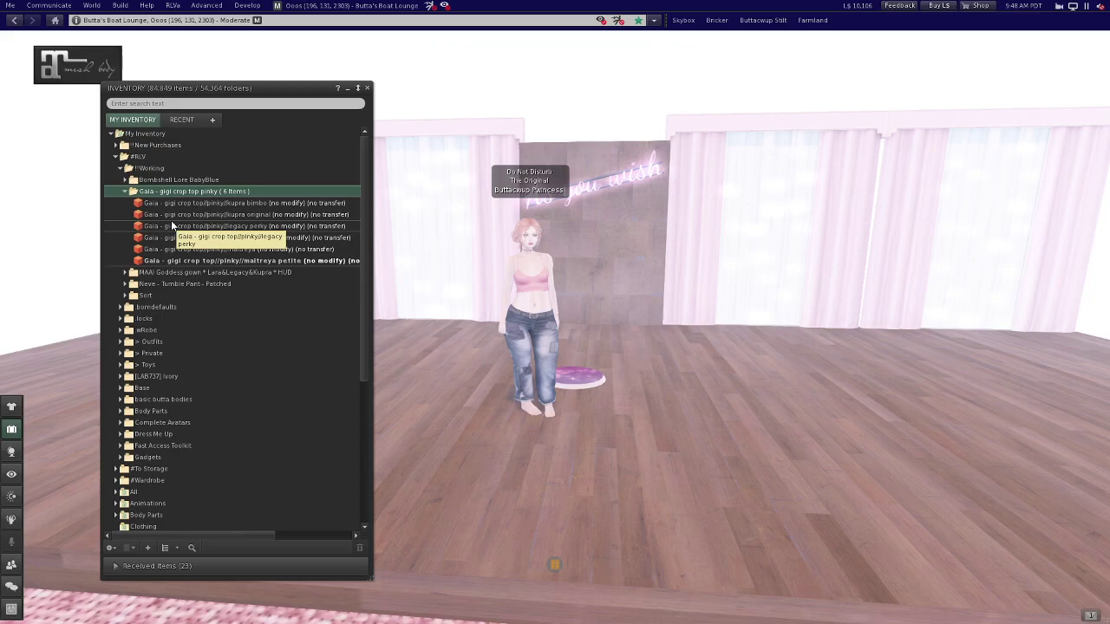
right_click(168, 191)
left_click(190, 194)
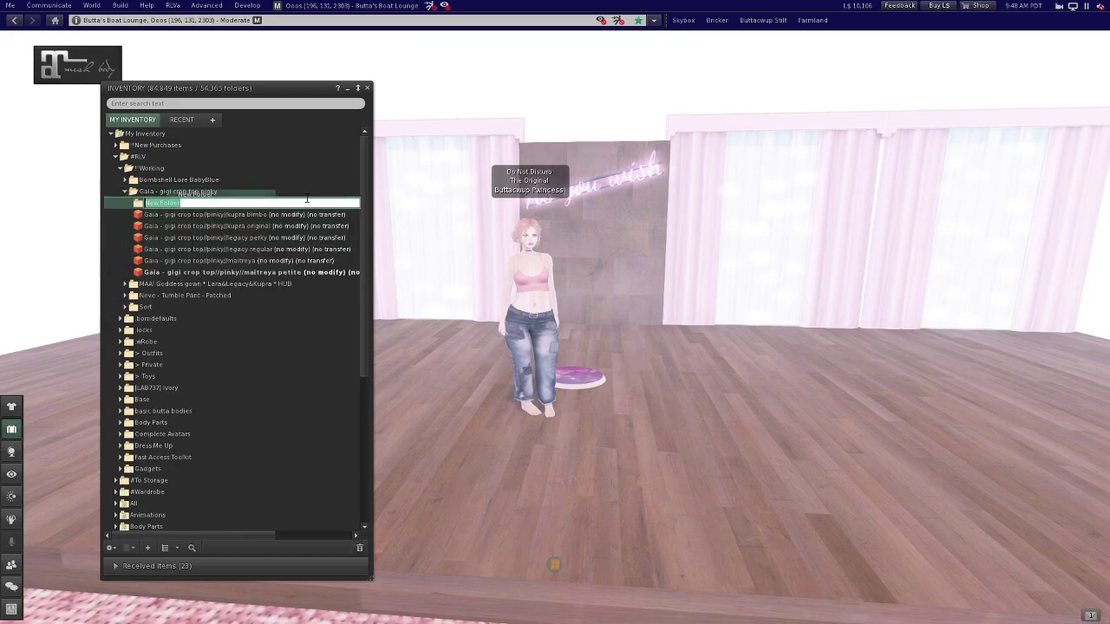
type("f")
type("ets")
type("ite")
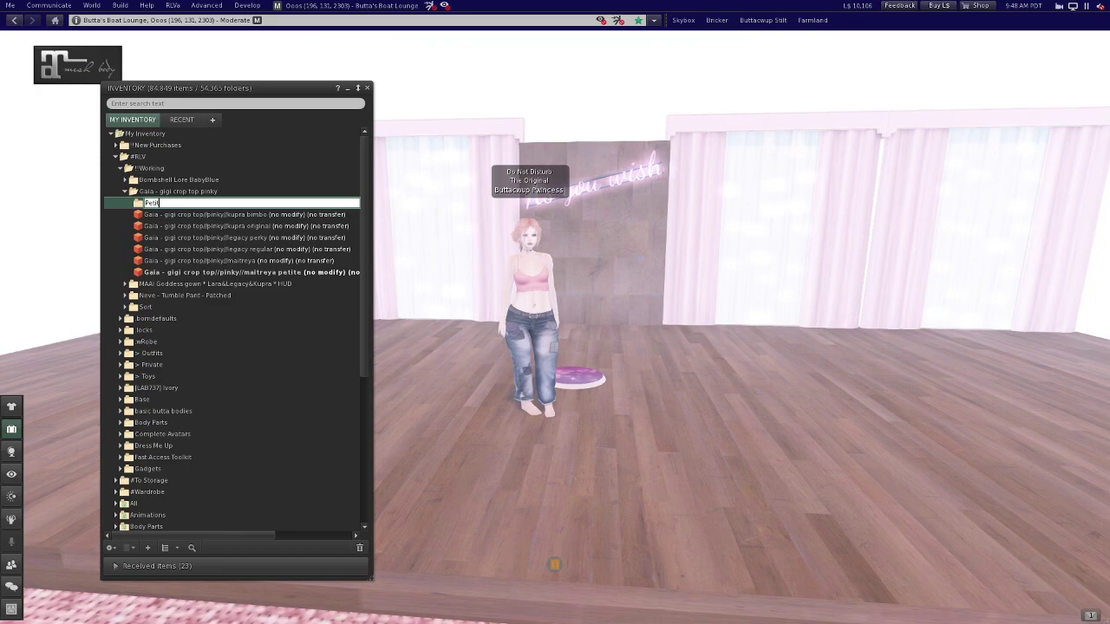
key("Return")
Create a second subfolder named "Lara" inside the "Gaia - gigi crop top pinky" folder.
right_click(243, 191)
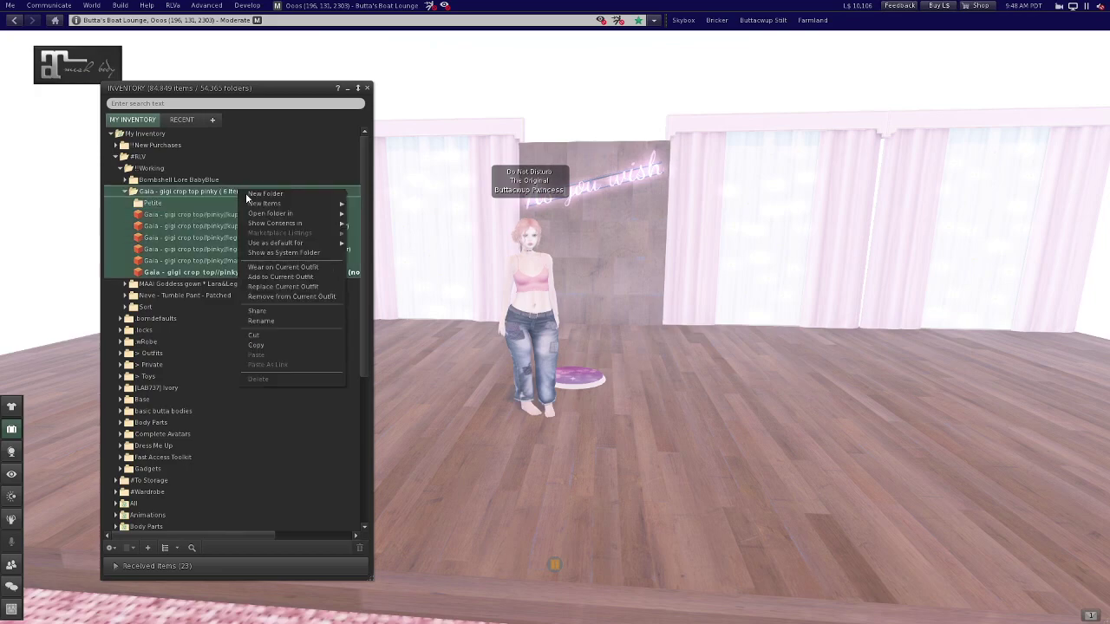
left_click(269, 209)
type("Lara")
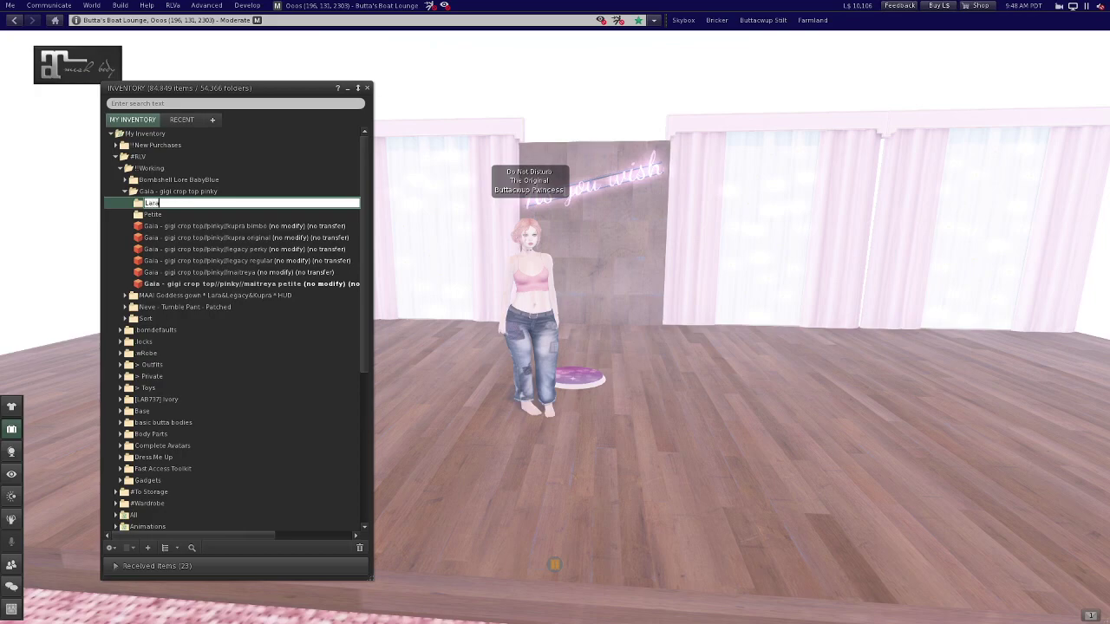
key("Return")
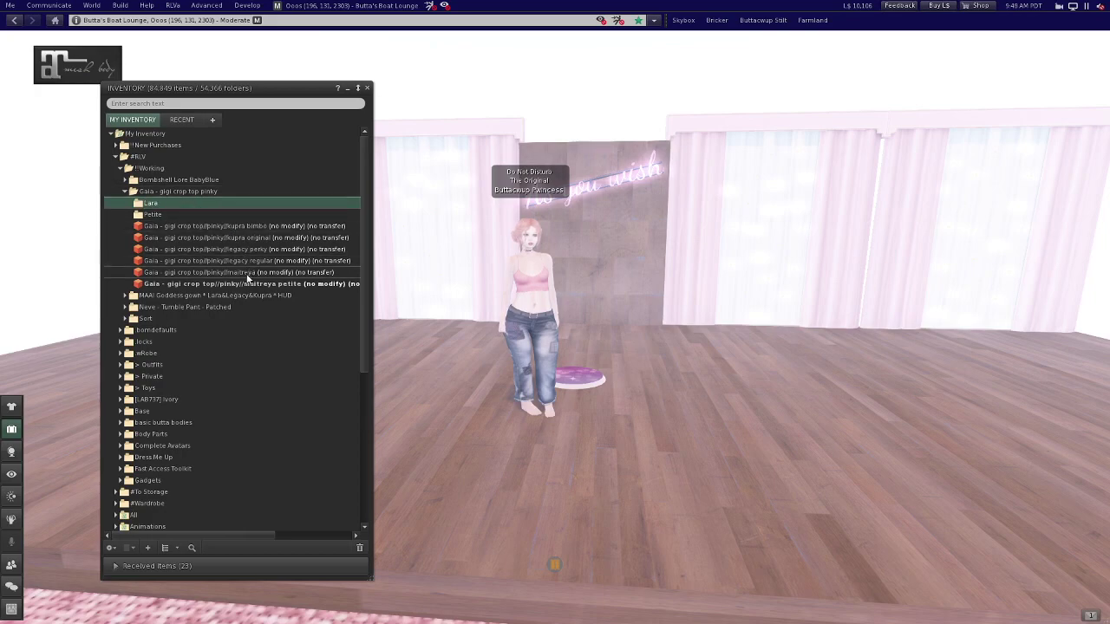
Move the maitreya crop top into the Lara subfolder and the maitreya petite crop top into the Petite subfolder.
left_click_drag(232, 275, 154, 208)
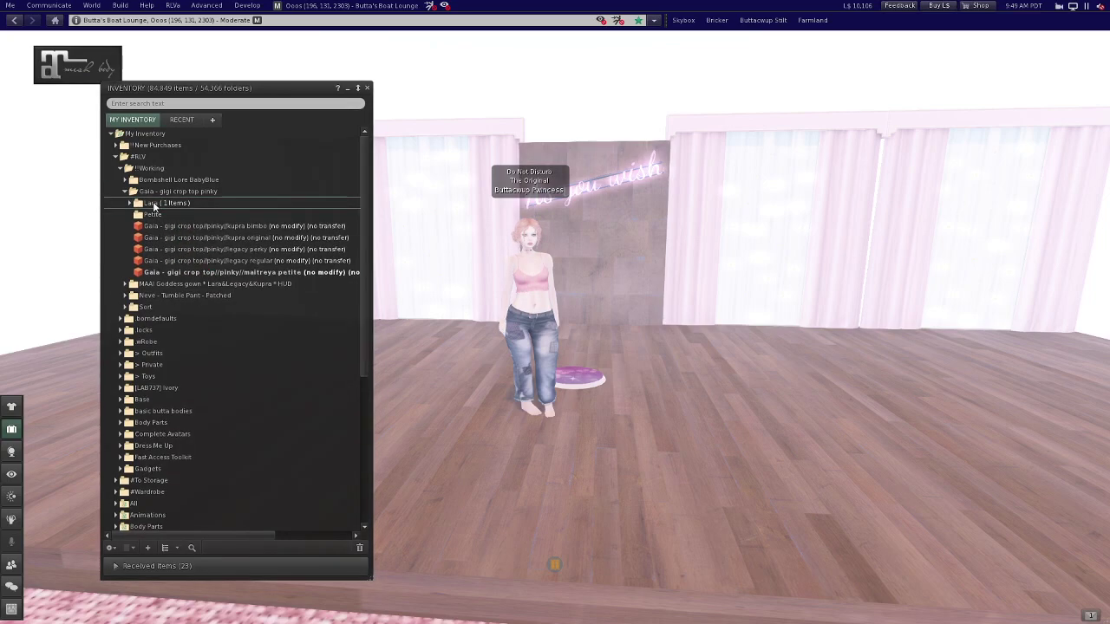
left_click_drag(229, 273, 167, 217)
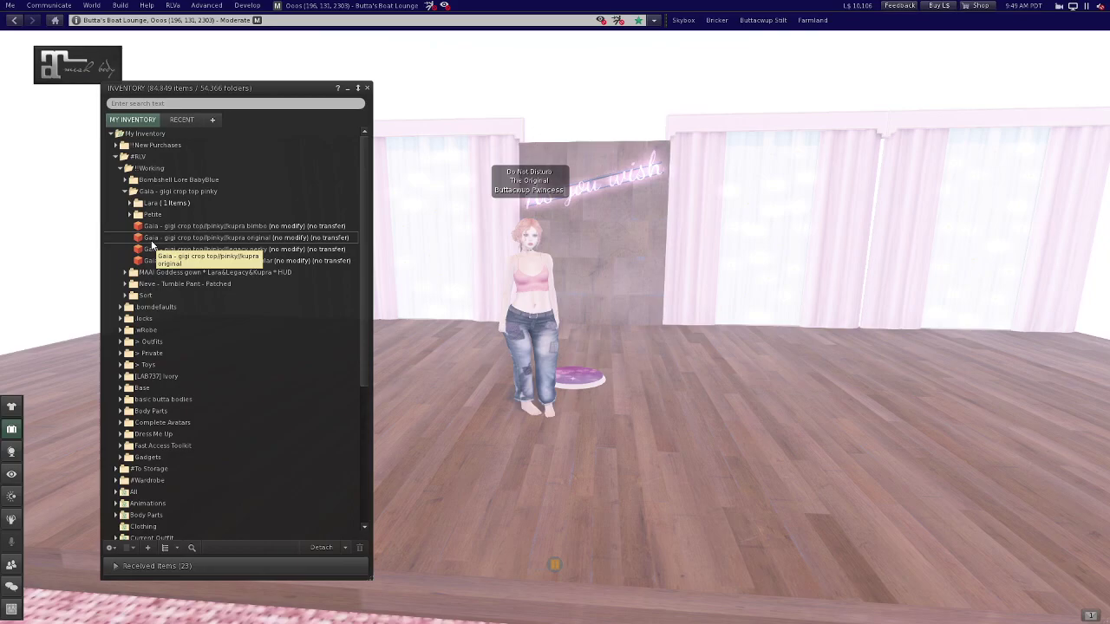
Switch back to the Wardrobe form, reload the folder names and reselect the title "Gaia - gigi crop top pinky" to load its subfolders.
key("alt+Tab")
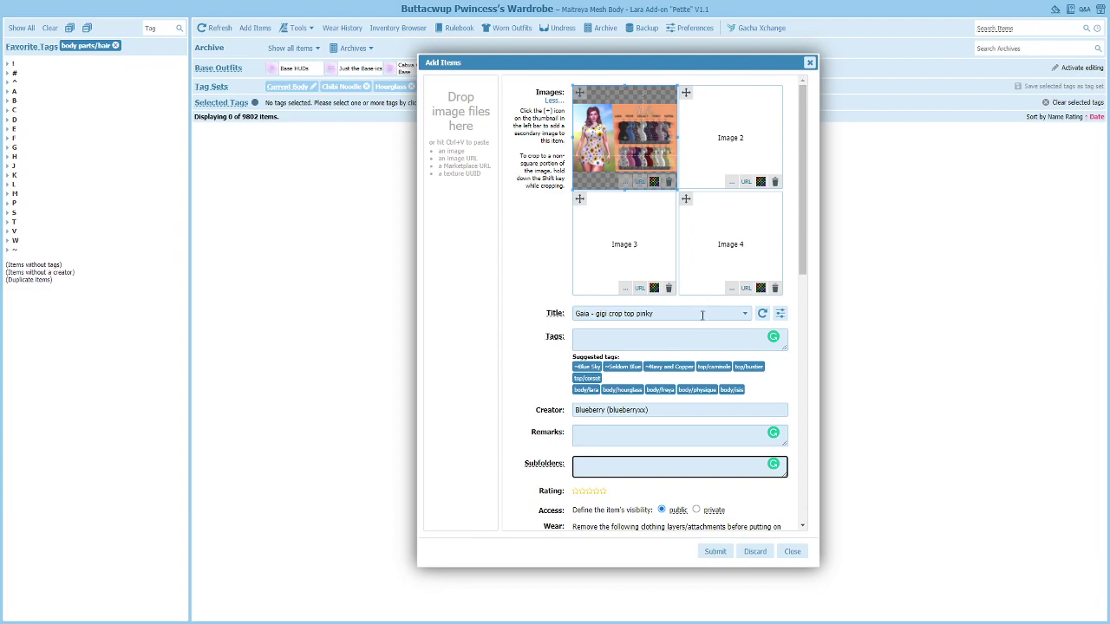
left_click(762, 314)
left_click(746, 315)
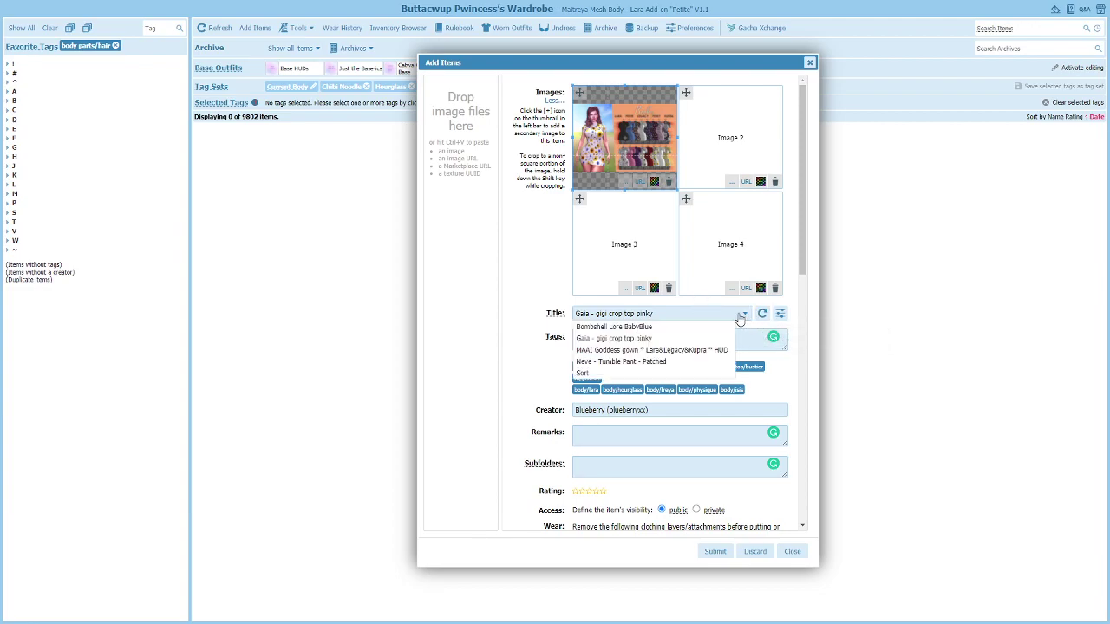
left_click(633, 329)
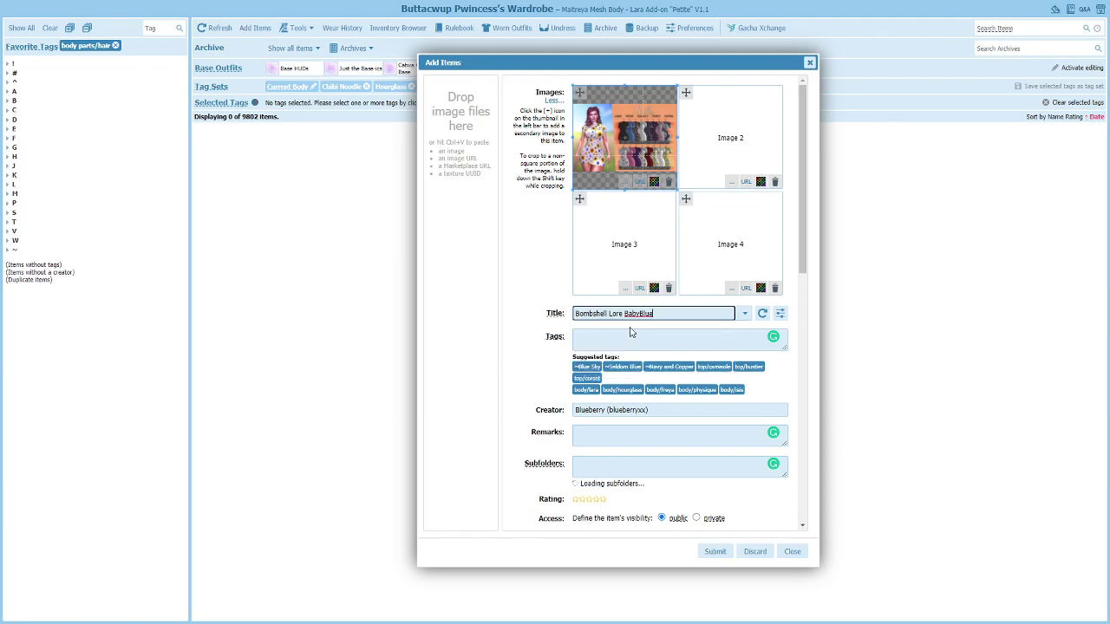
left_click(744, 314)
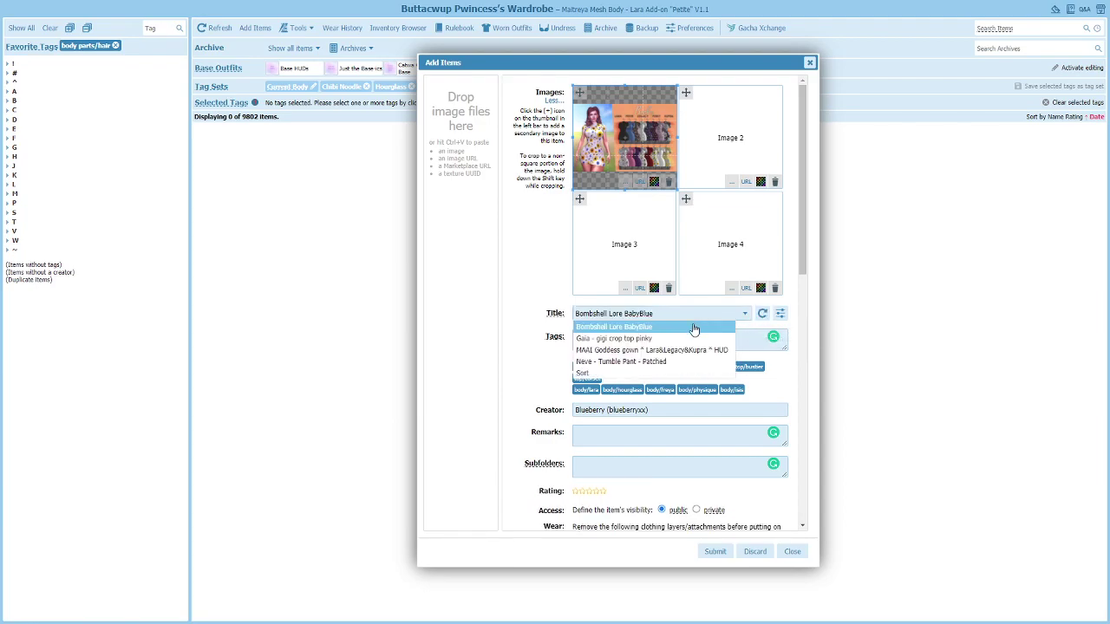
left_click(648, 339)
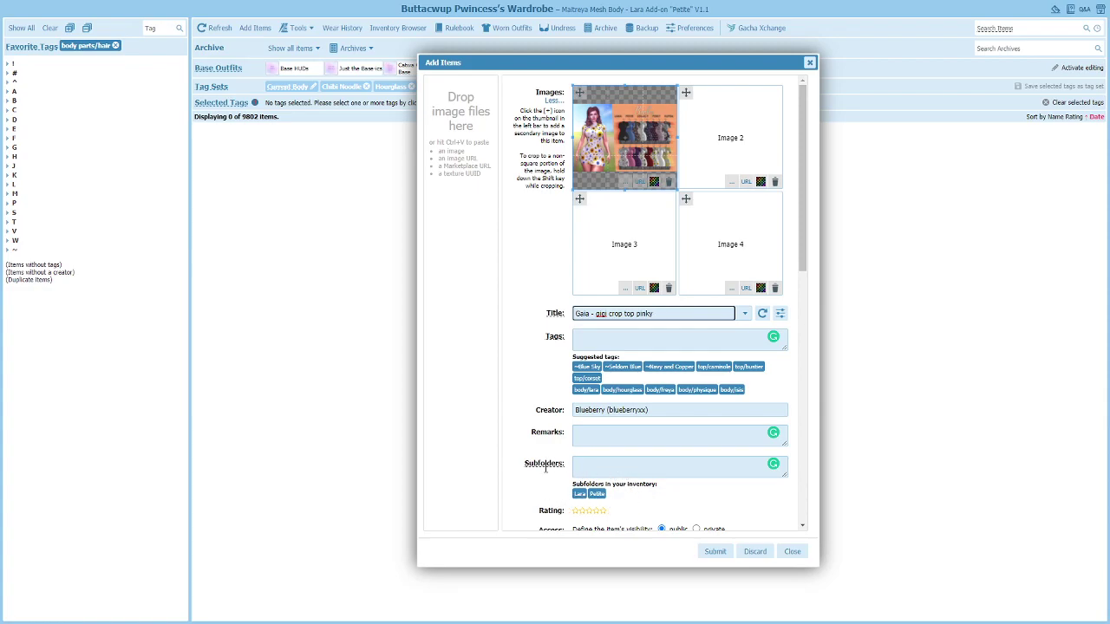
Change the title to "Bombshell Lore BabyBlue" and back to "Gaia - gigi crop top pinky" to compare their subfolder suggestions.
left_click(745, 313)
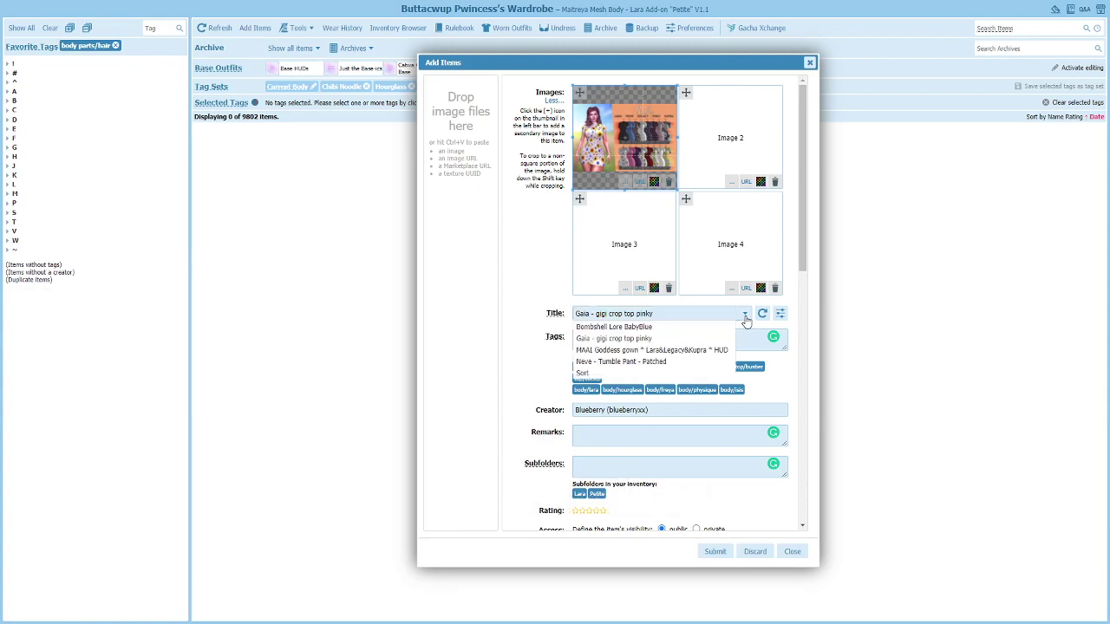
left_click(674, 334)
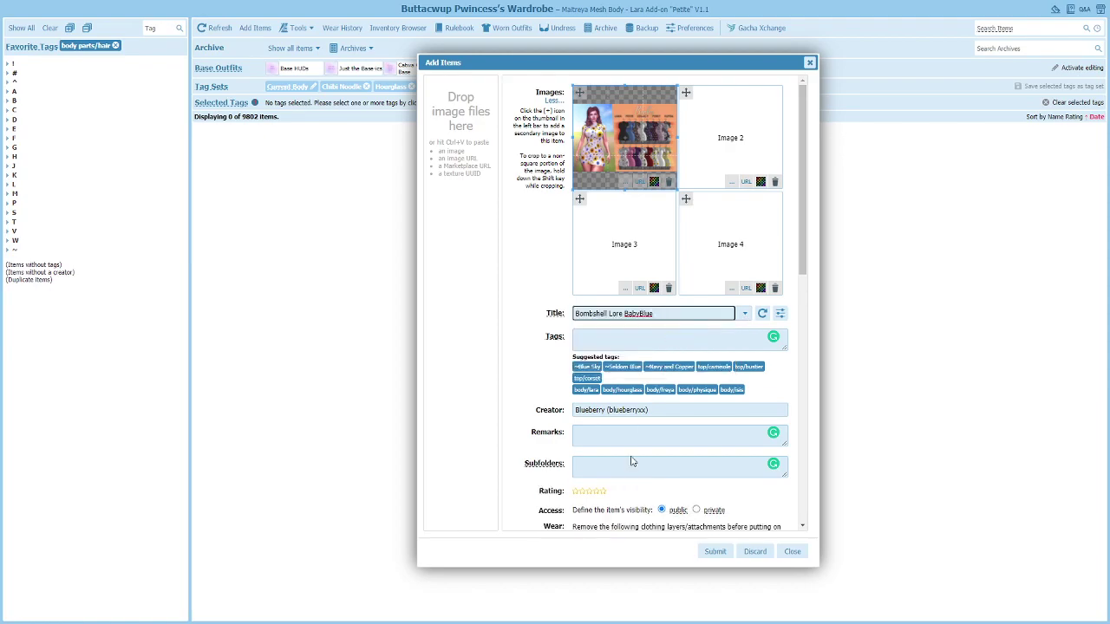
left_click(745, 314)
left_click(657, 339)
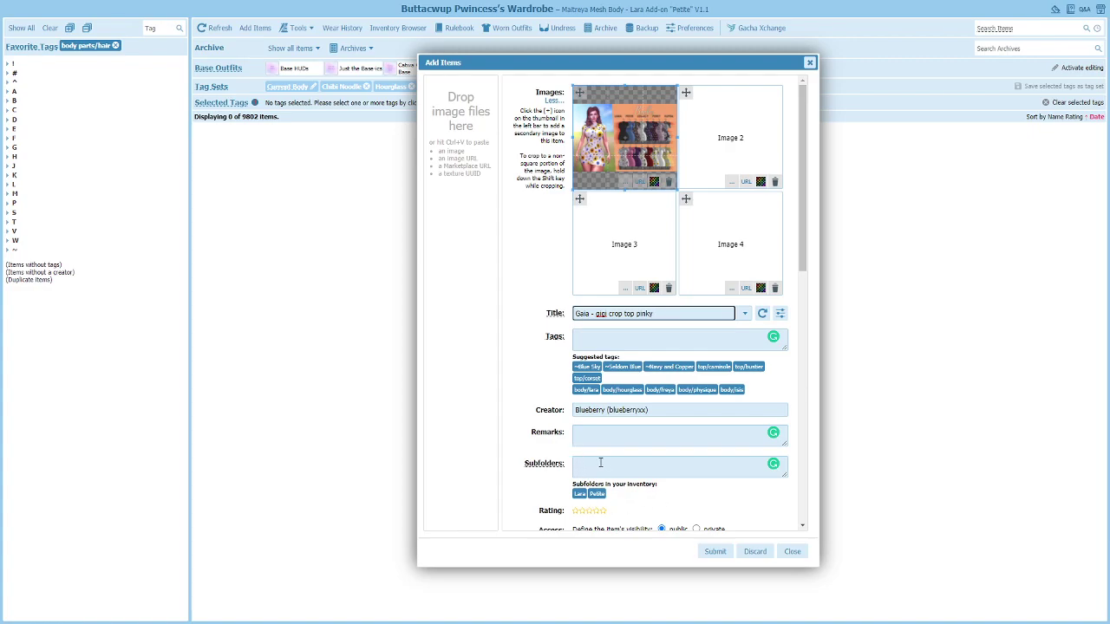
Try adding the suggested Lara and Petite subfolders to the item, and clear the Subfolders entry again.
left_click(579, 495)
left_click(597, 493)
left_click(542, 466)
key("ctrl+a")
key("BackSpace")
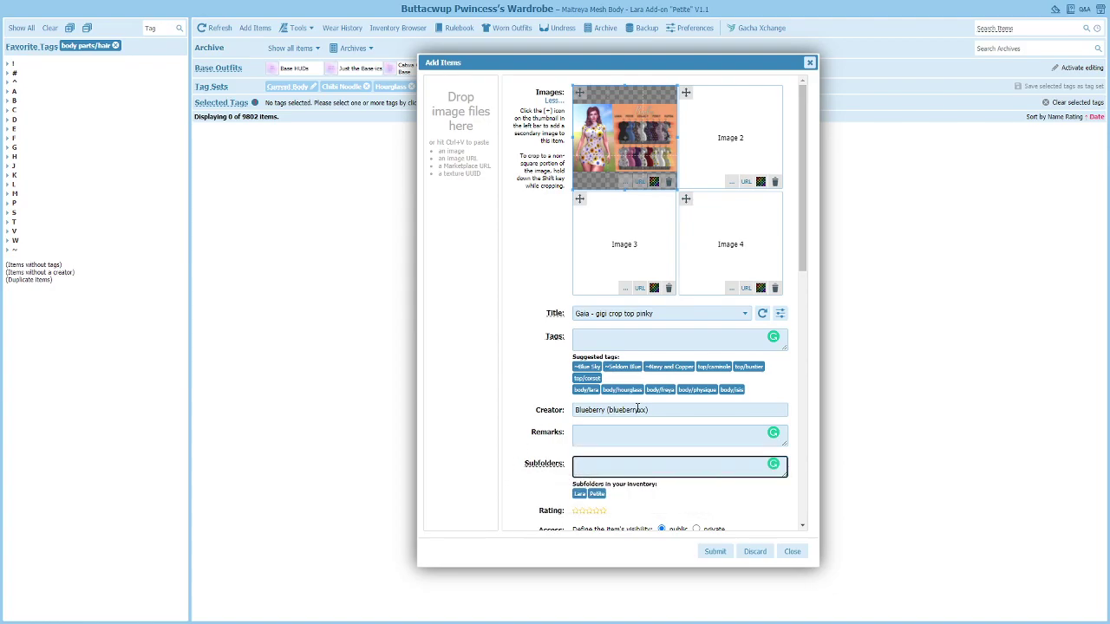
Collapse the Wear options to the short list and keep the Wearing Policy at "Default as defined in the Preferences".
scroll(643, 441, "down", 2)
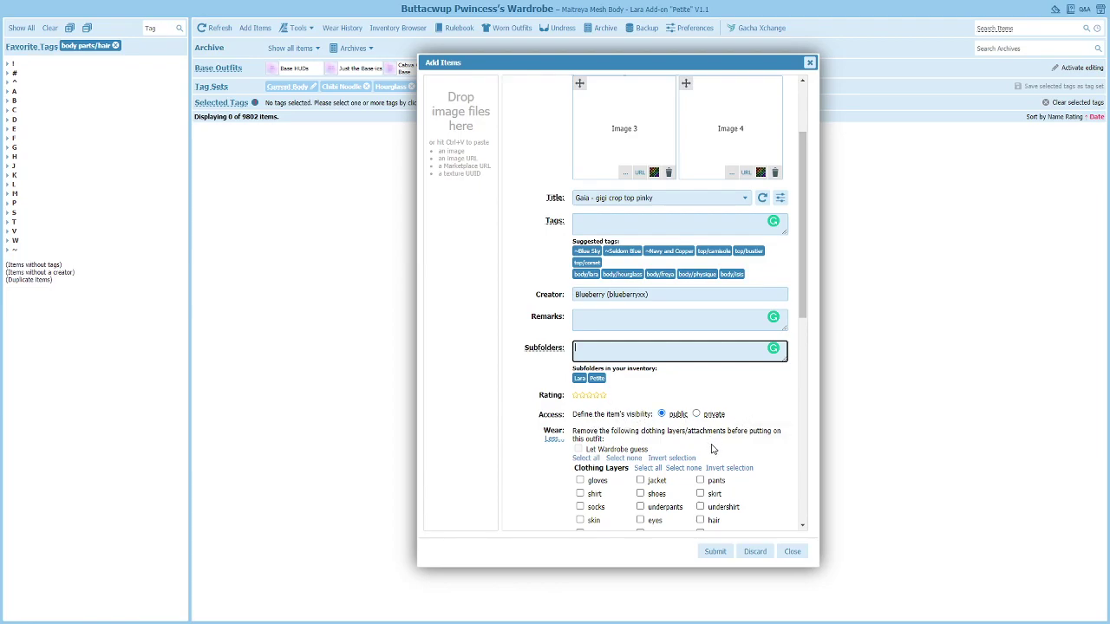
scroll(713, 449, "down", 2)
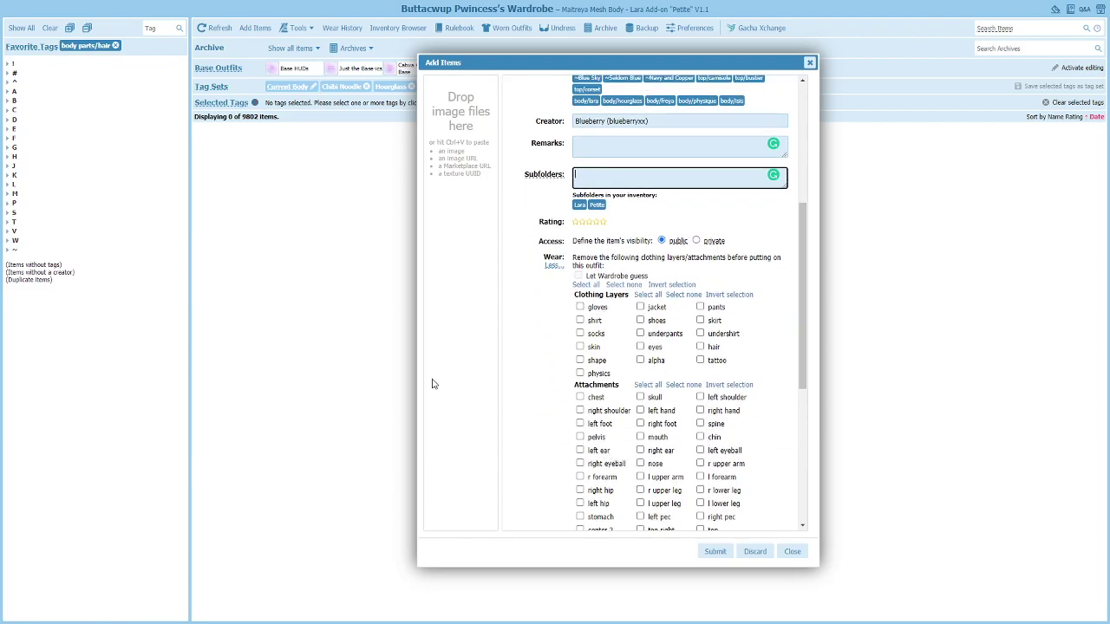
left_click(551, 266)
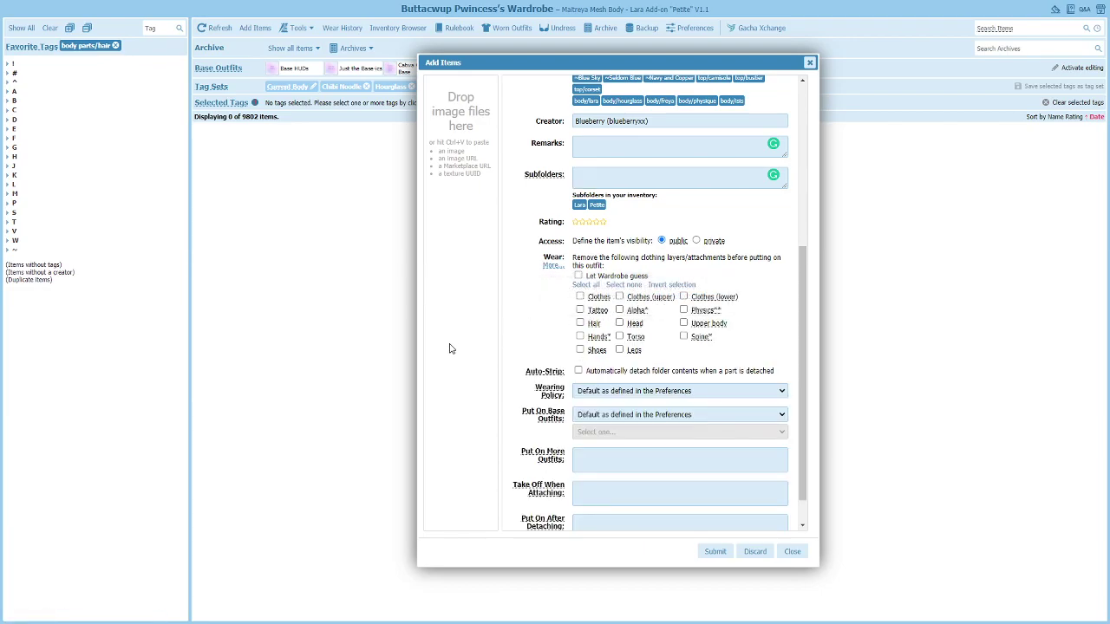
left_click(607, 392)
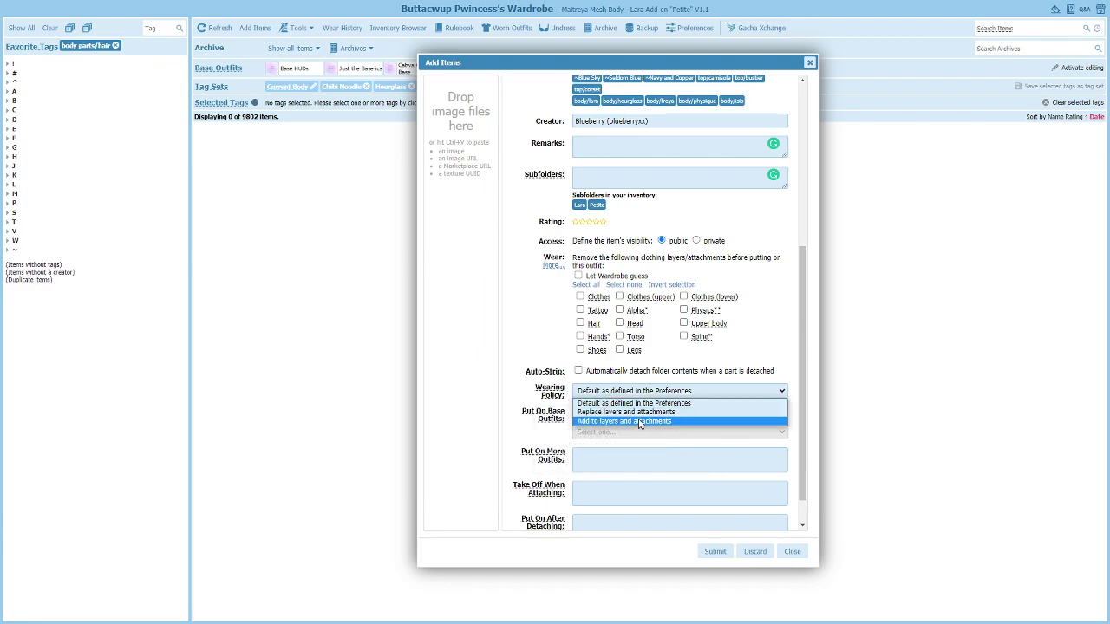
left_click(632, 406)
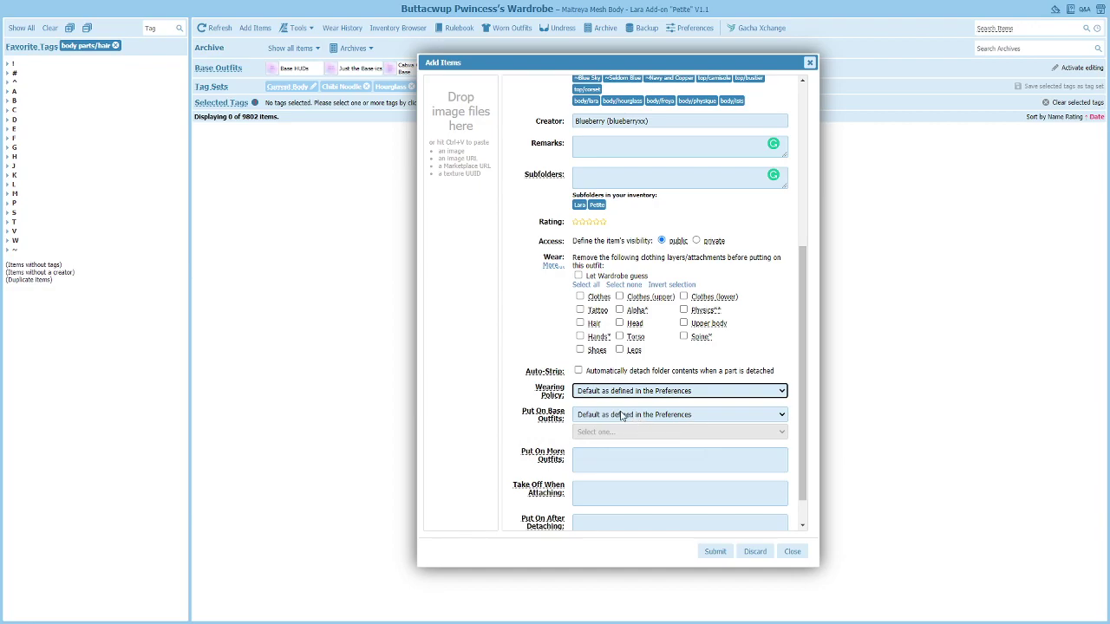
Look through the outfit suggestions for Put On More Outfits without choosing any, and return to the item's title and tags.
scroll(630, 421, "down", 1)
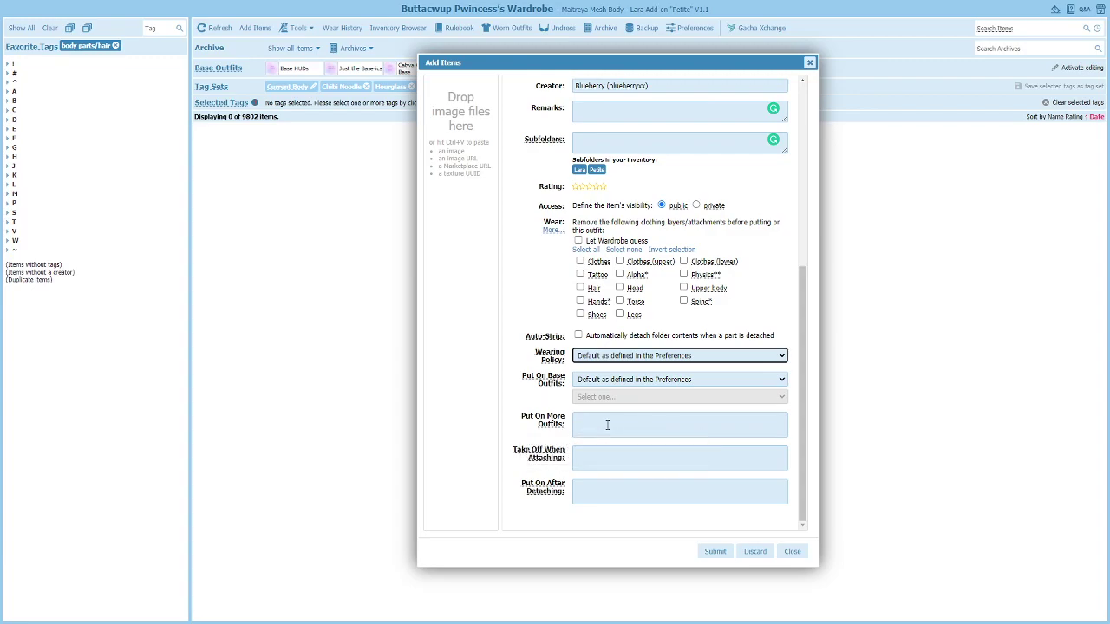
left_click(608, 425)
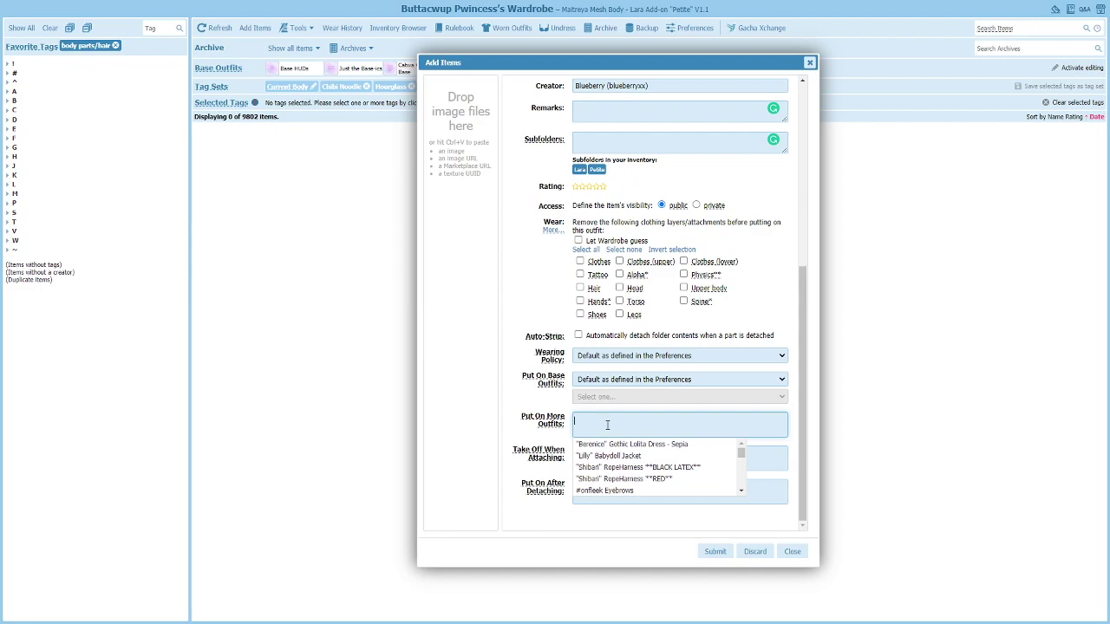
key("Down")
key("Down")
key("Down")
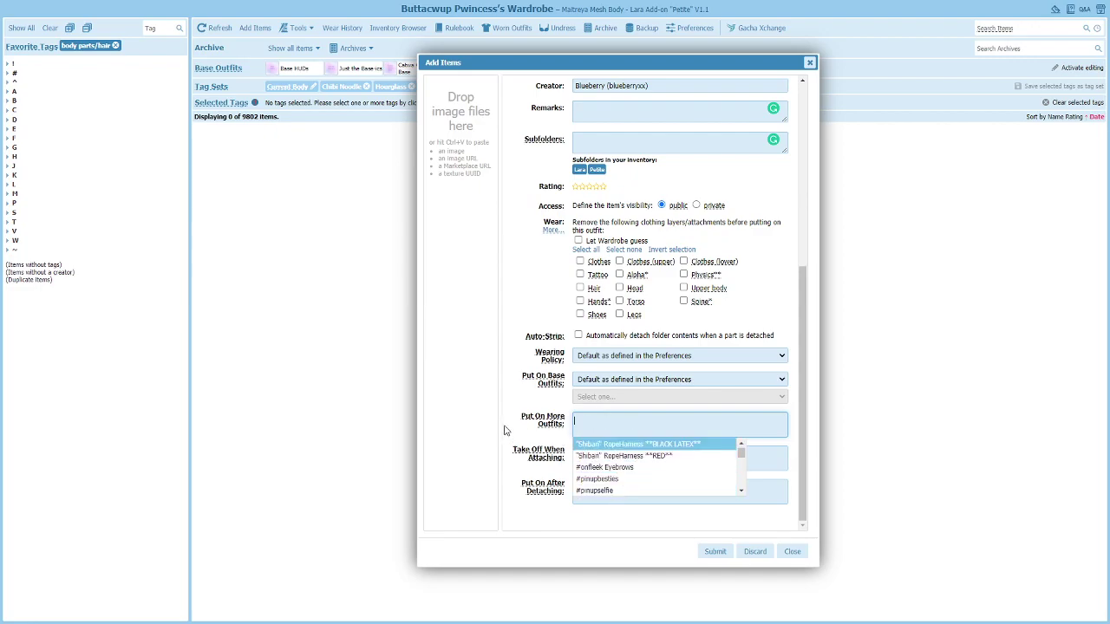
left_click(489, 413)
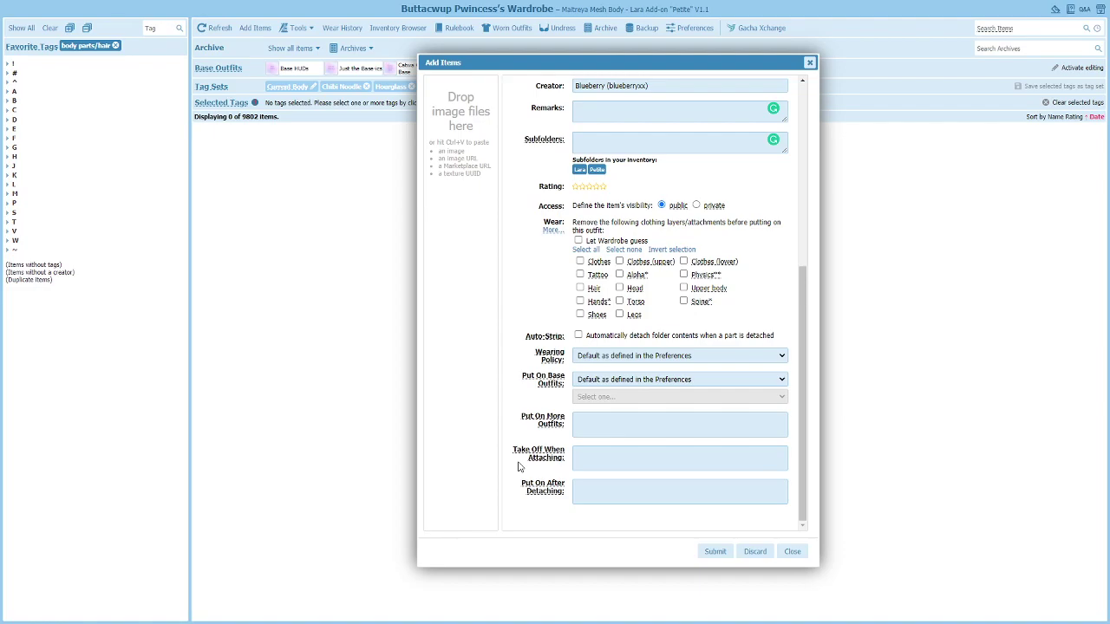
scroll(630, 337, "up", 3)
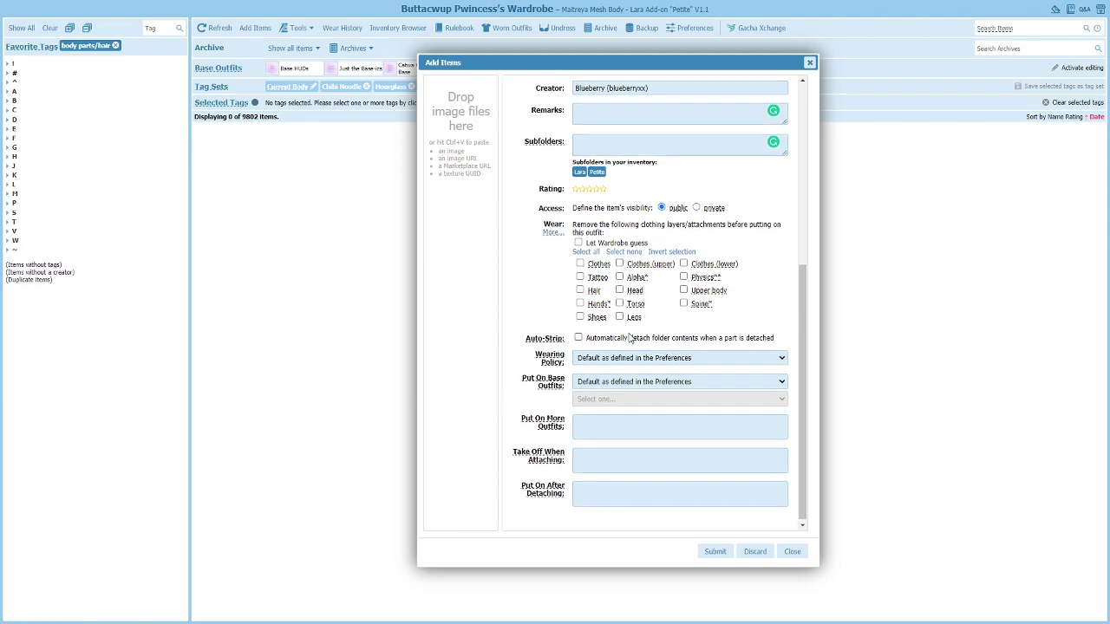
scroll(630, 337, "up", 2)
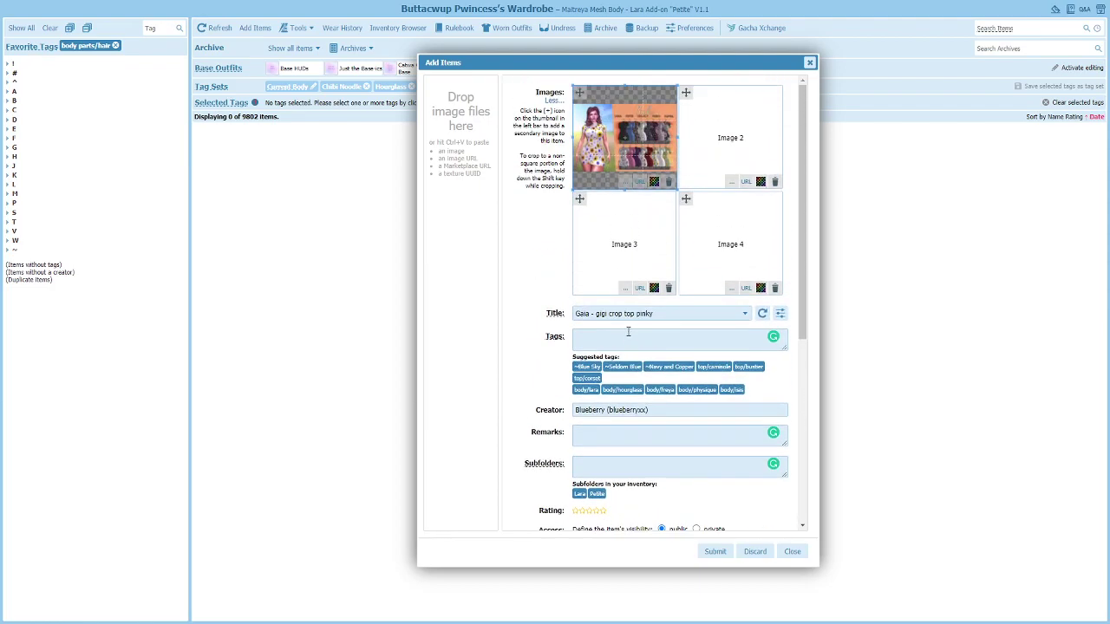